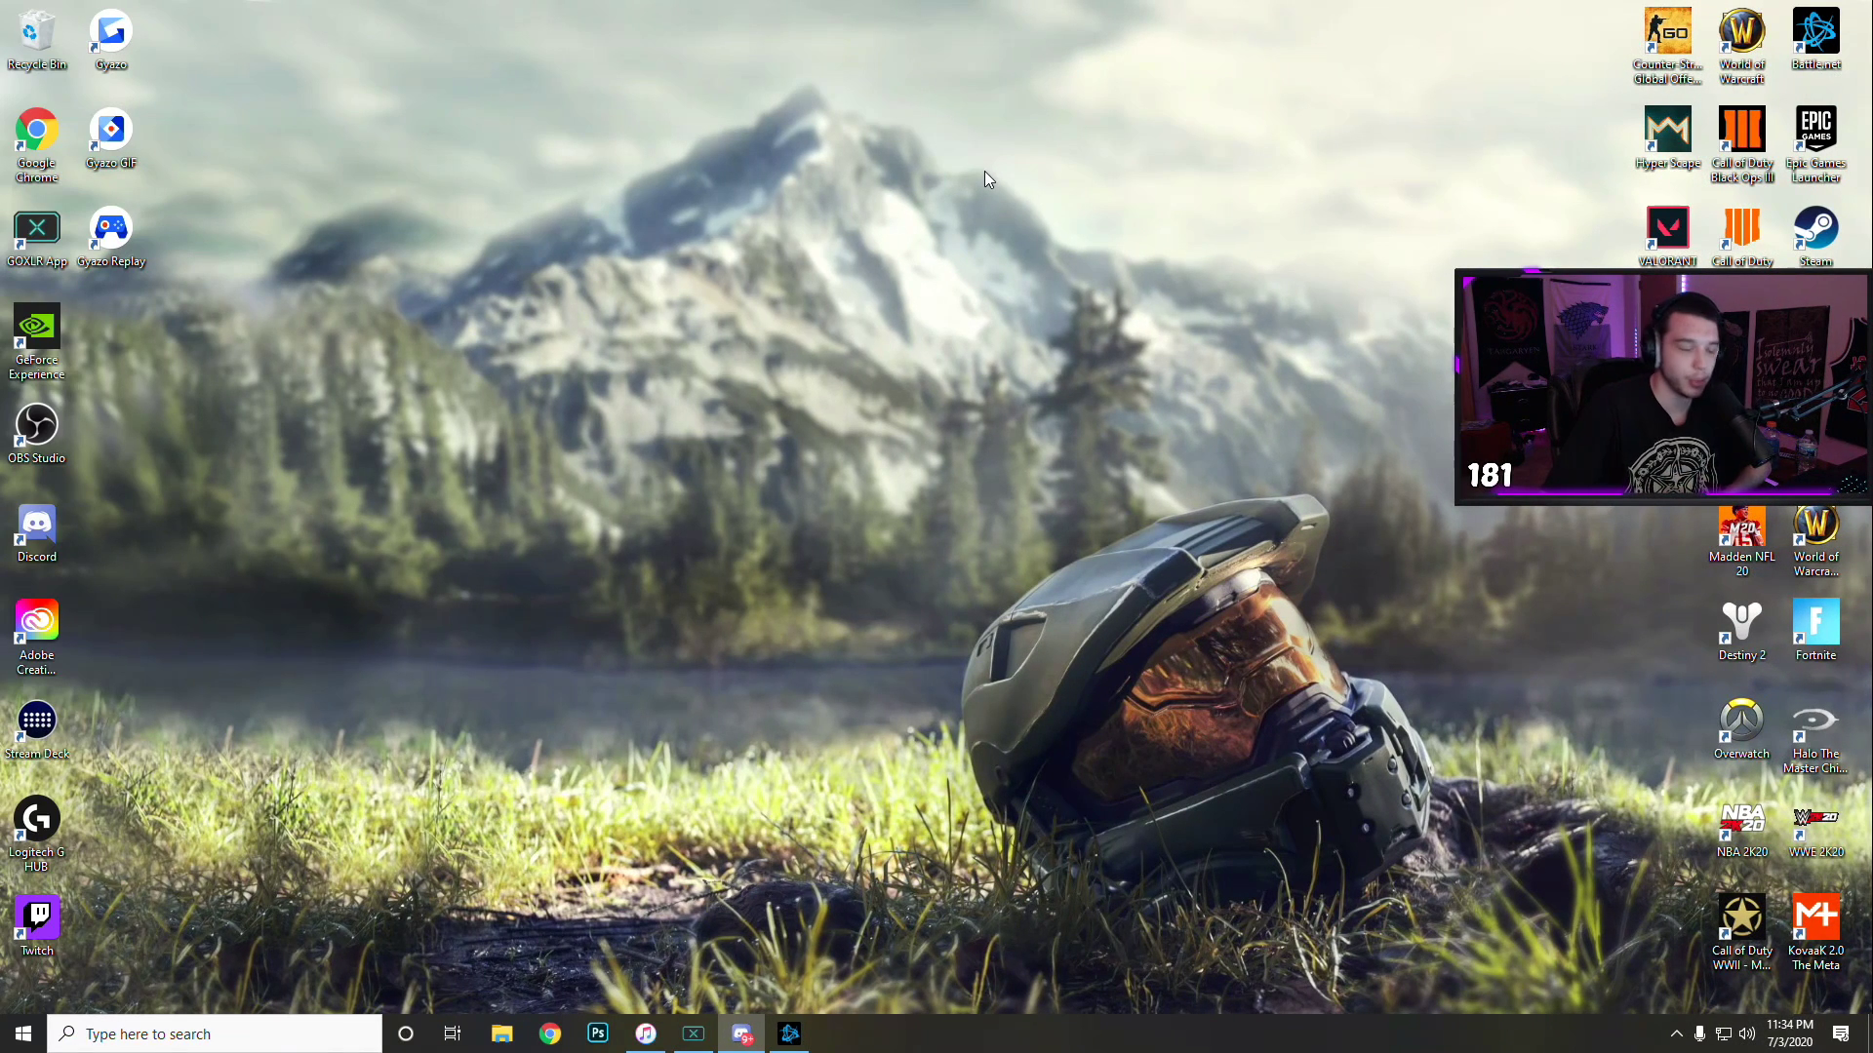
Step: Check the Windows Power & sleep settings, including the additional power plans
left_click(212, 1033)
type("power")
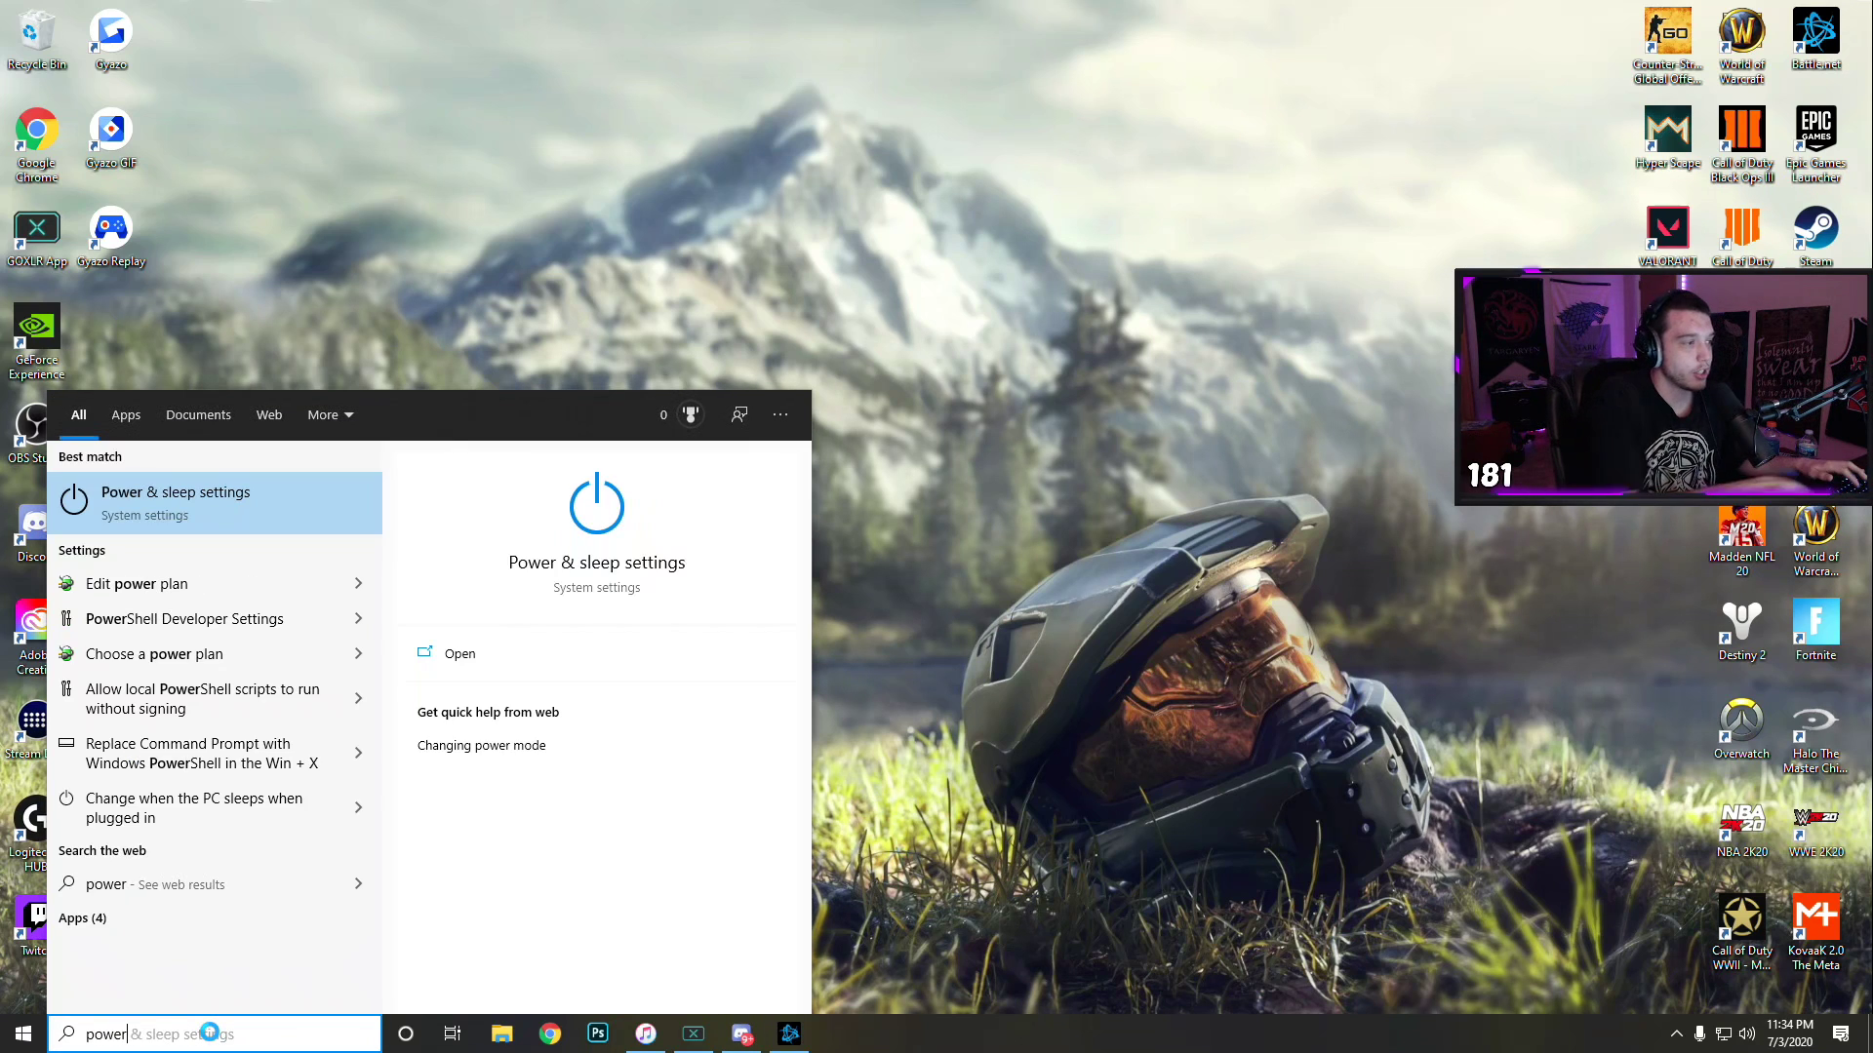
left_click(264, 517)
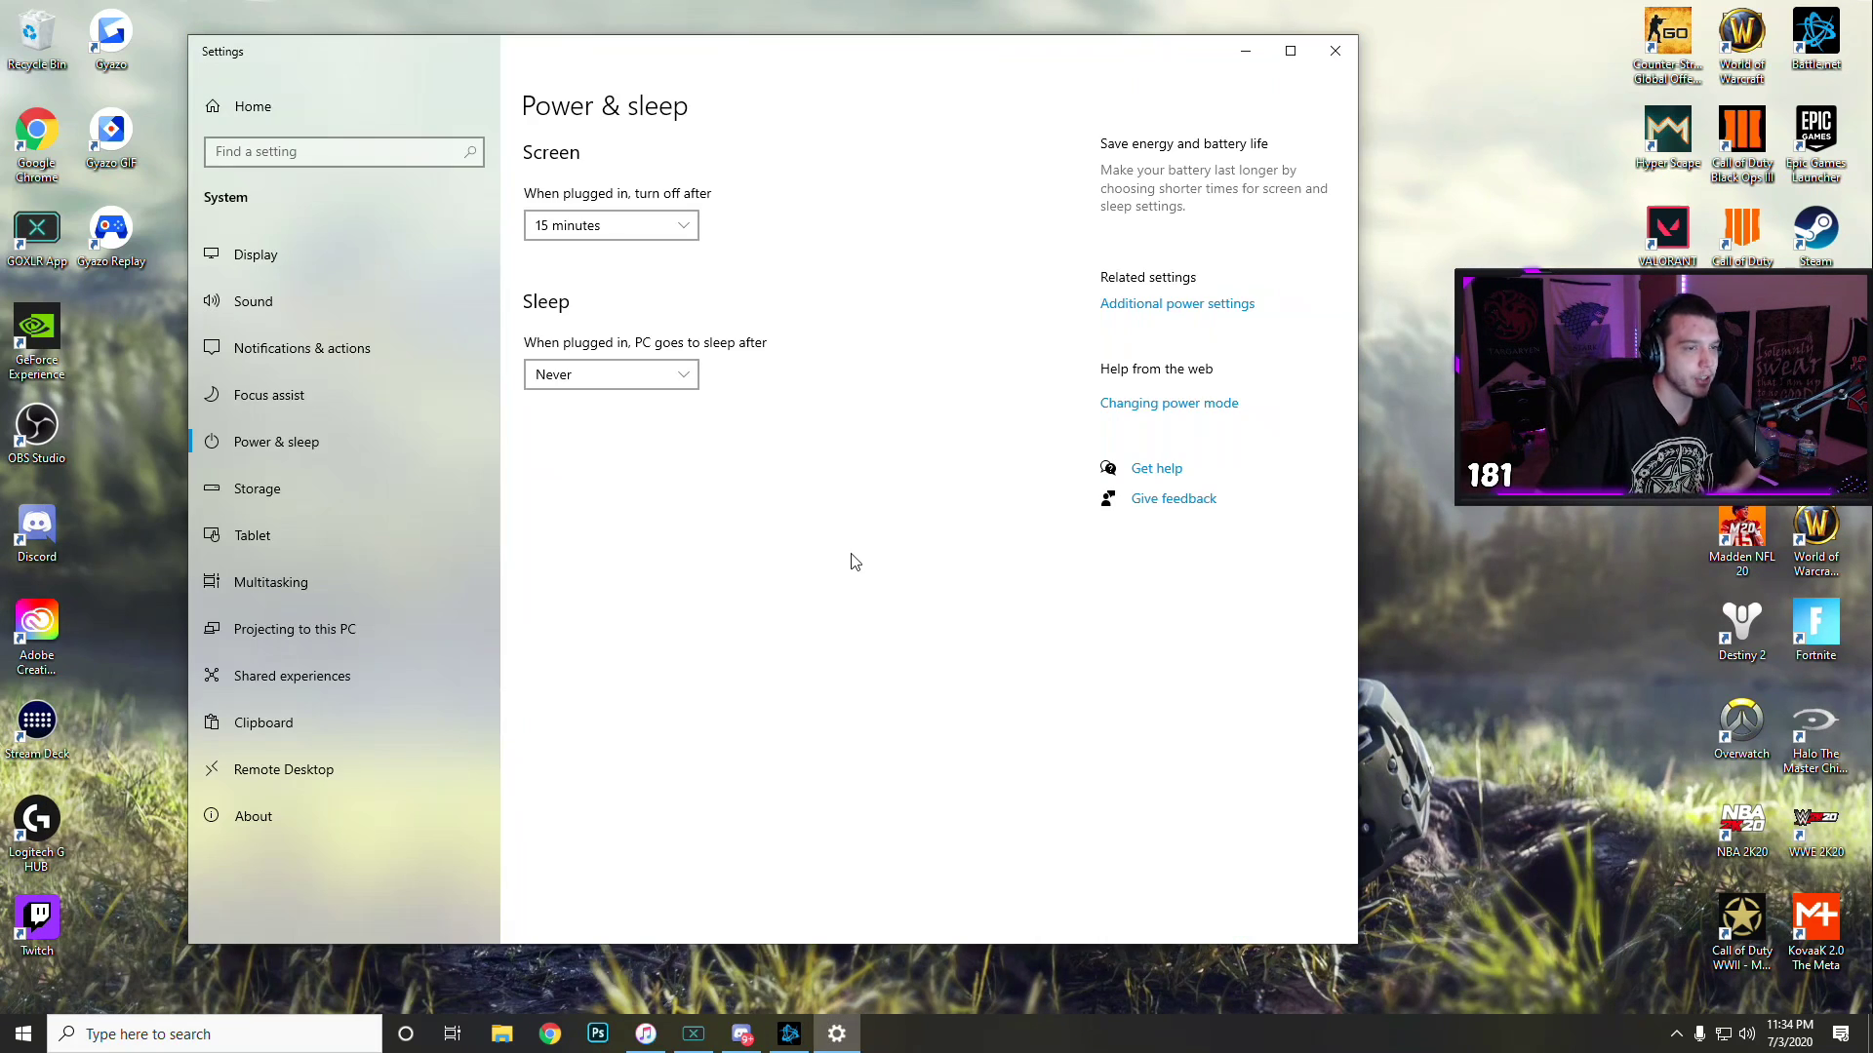
left_click(1196, 305)
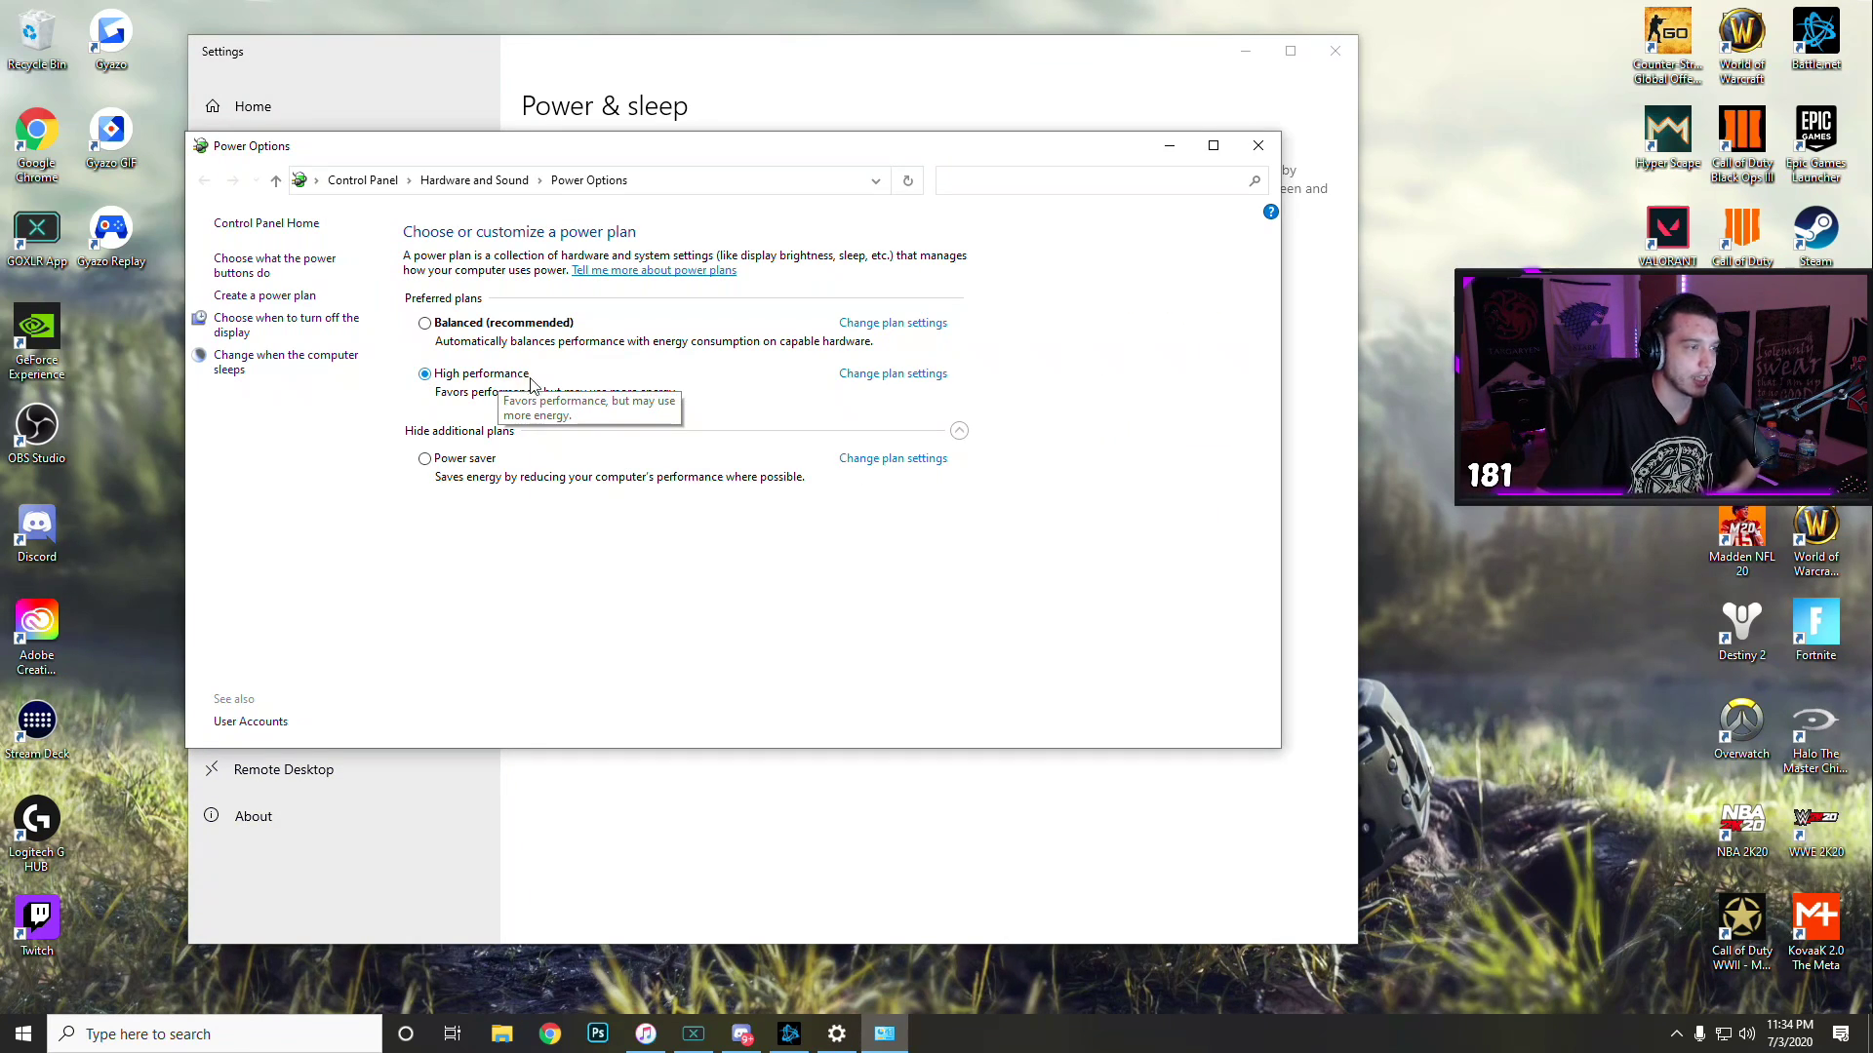
left_click(960, 437)
left_click(961, 437)
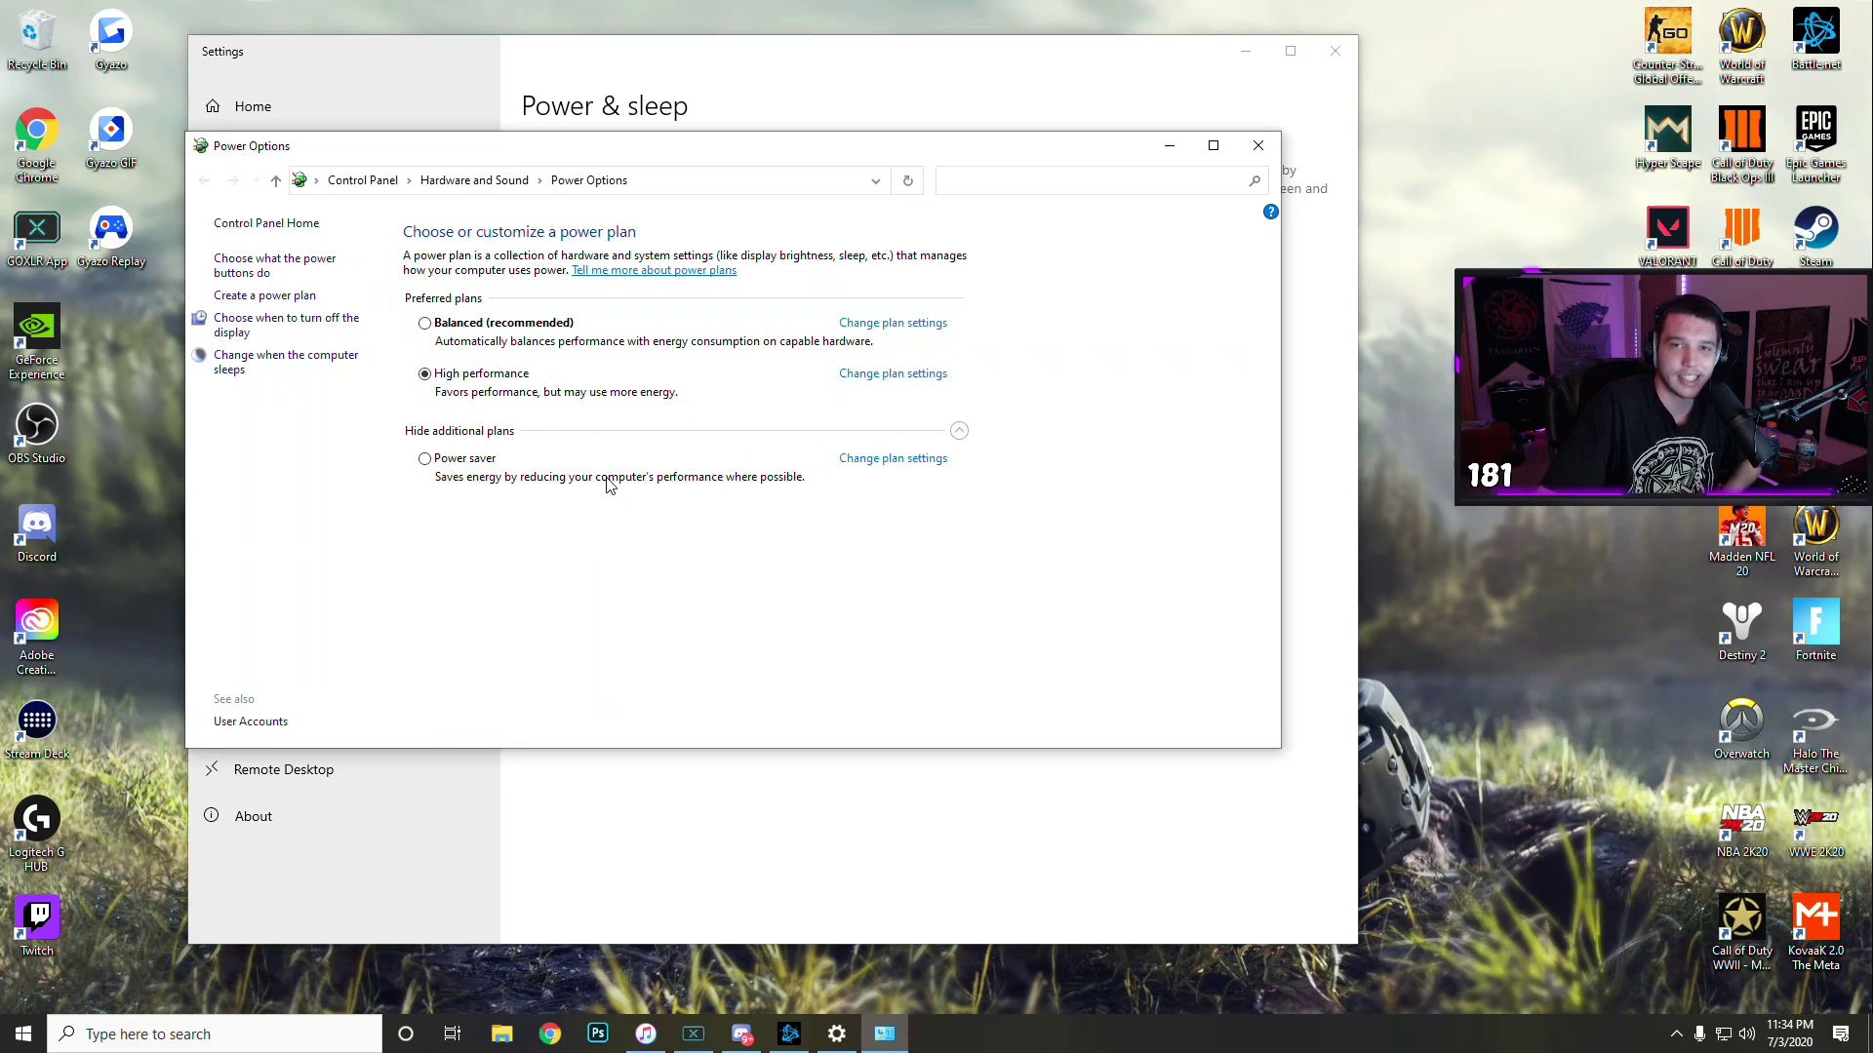
key("alt+F4")
key("alt+F4")
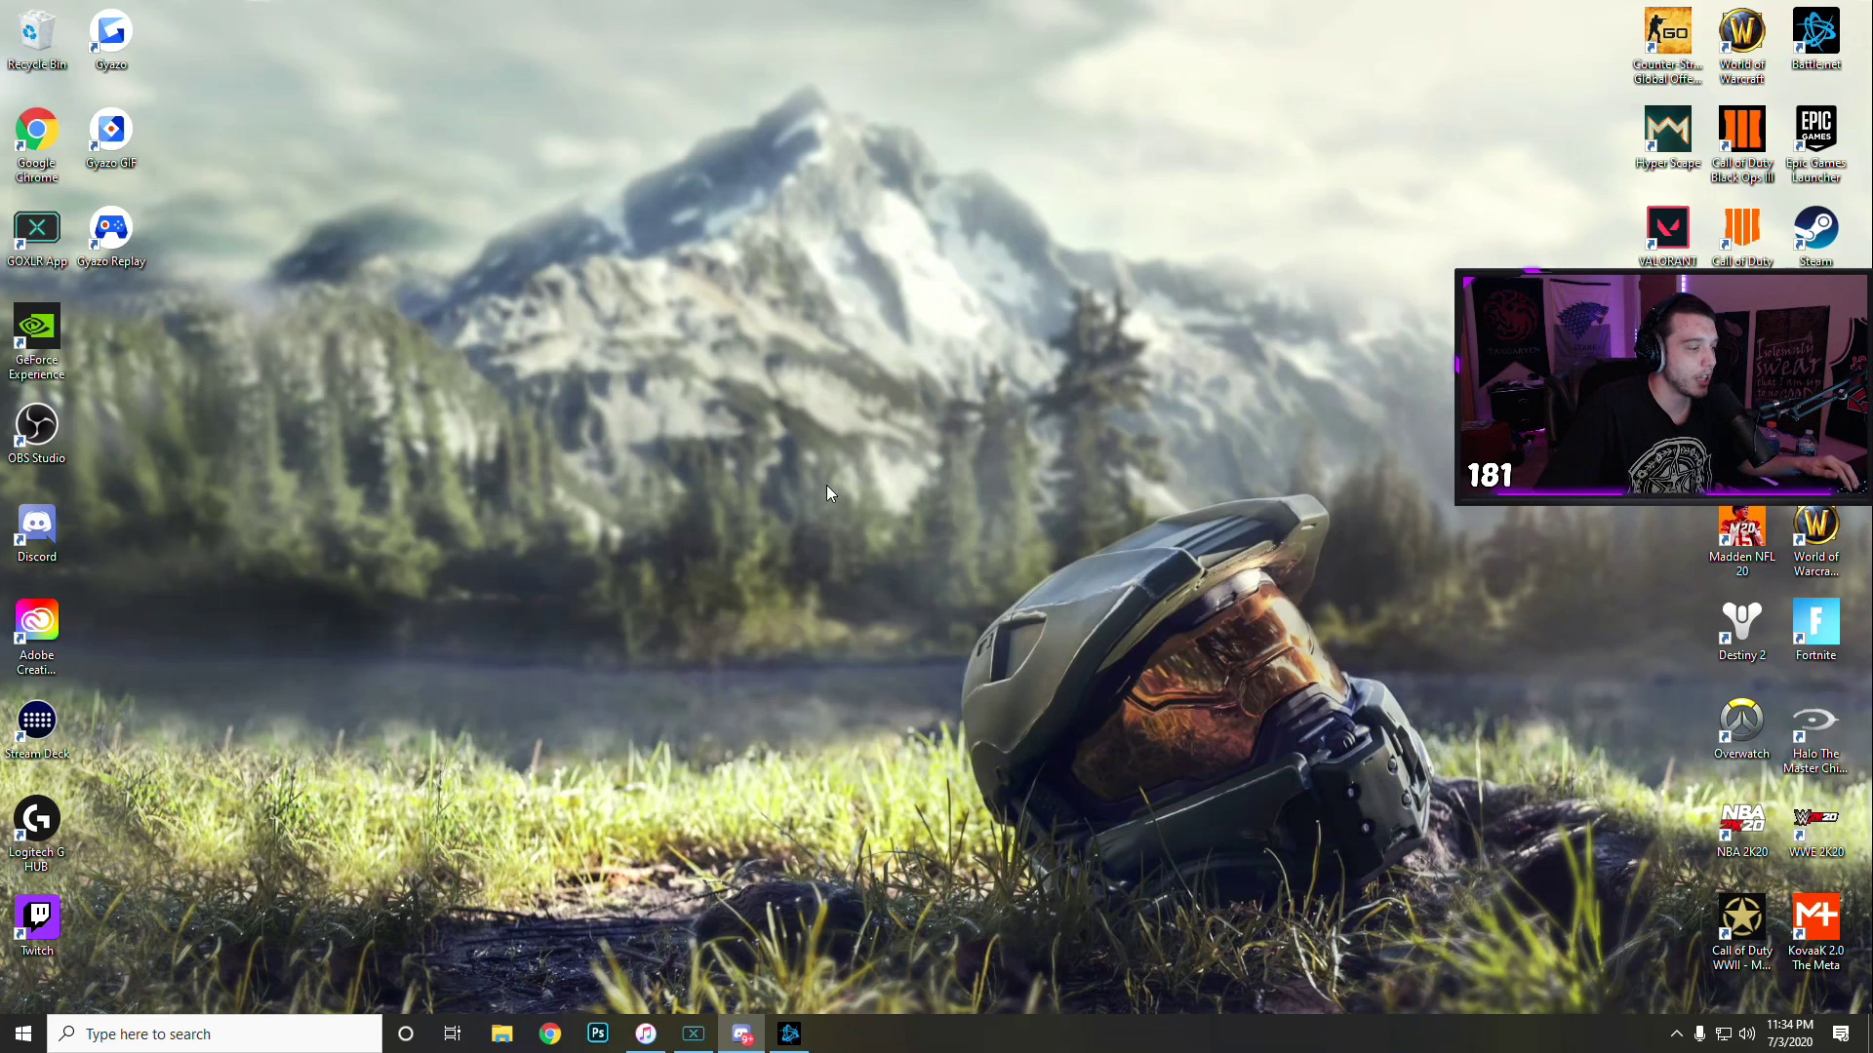
Step: Check the Windows Game Mode settings
left_click(215, 1034)
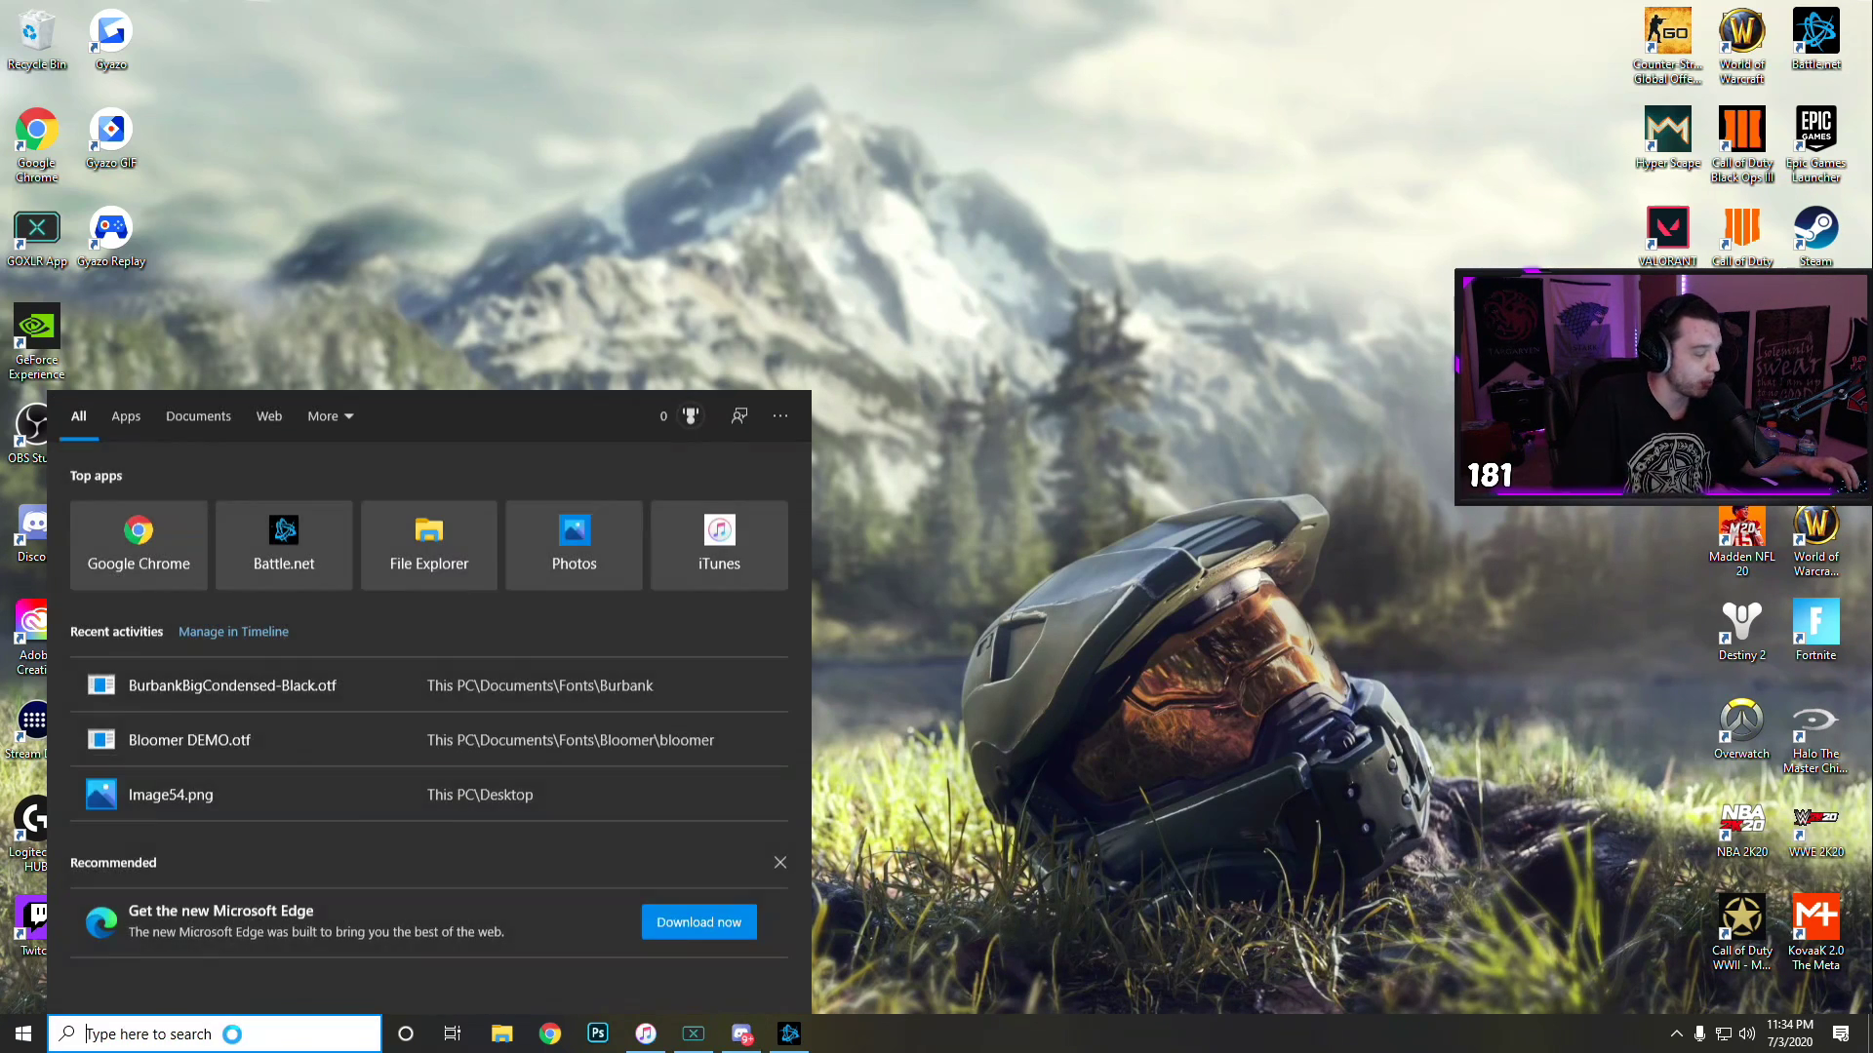
type("game mode")
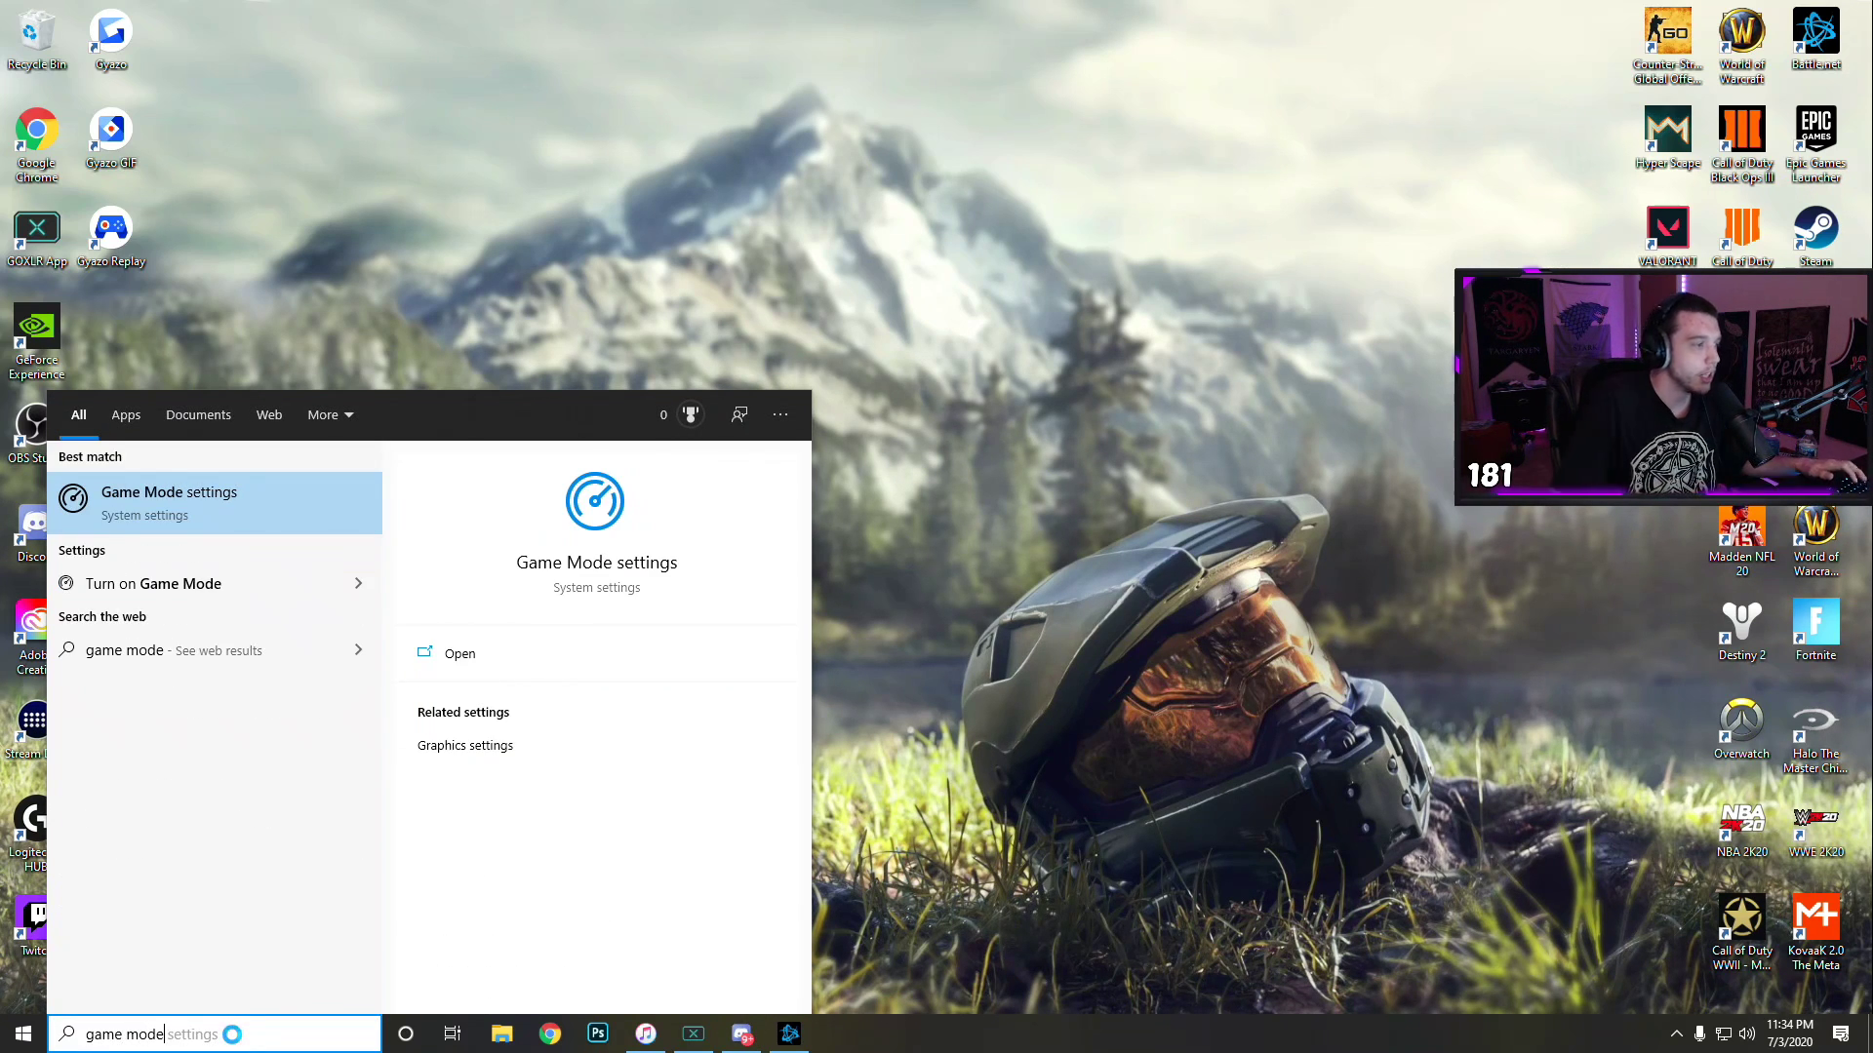
left_click(251, 508)
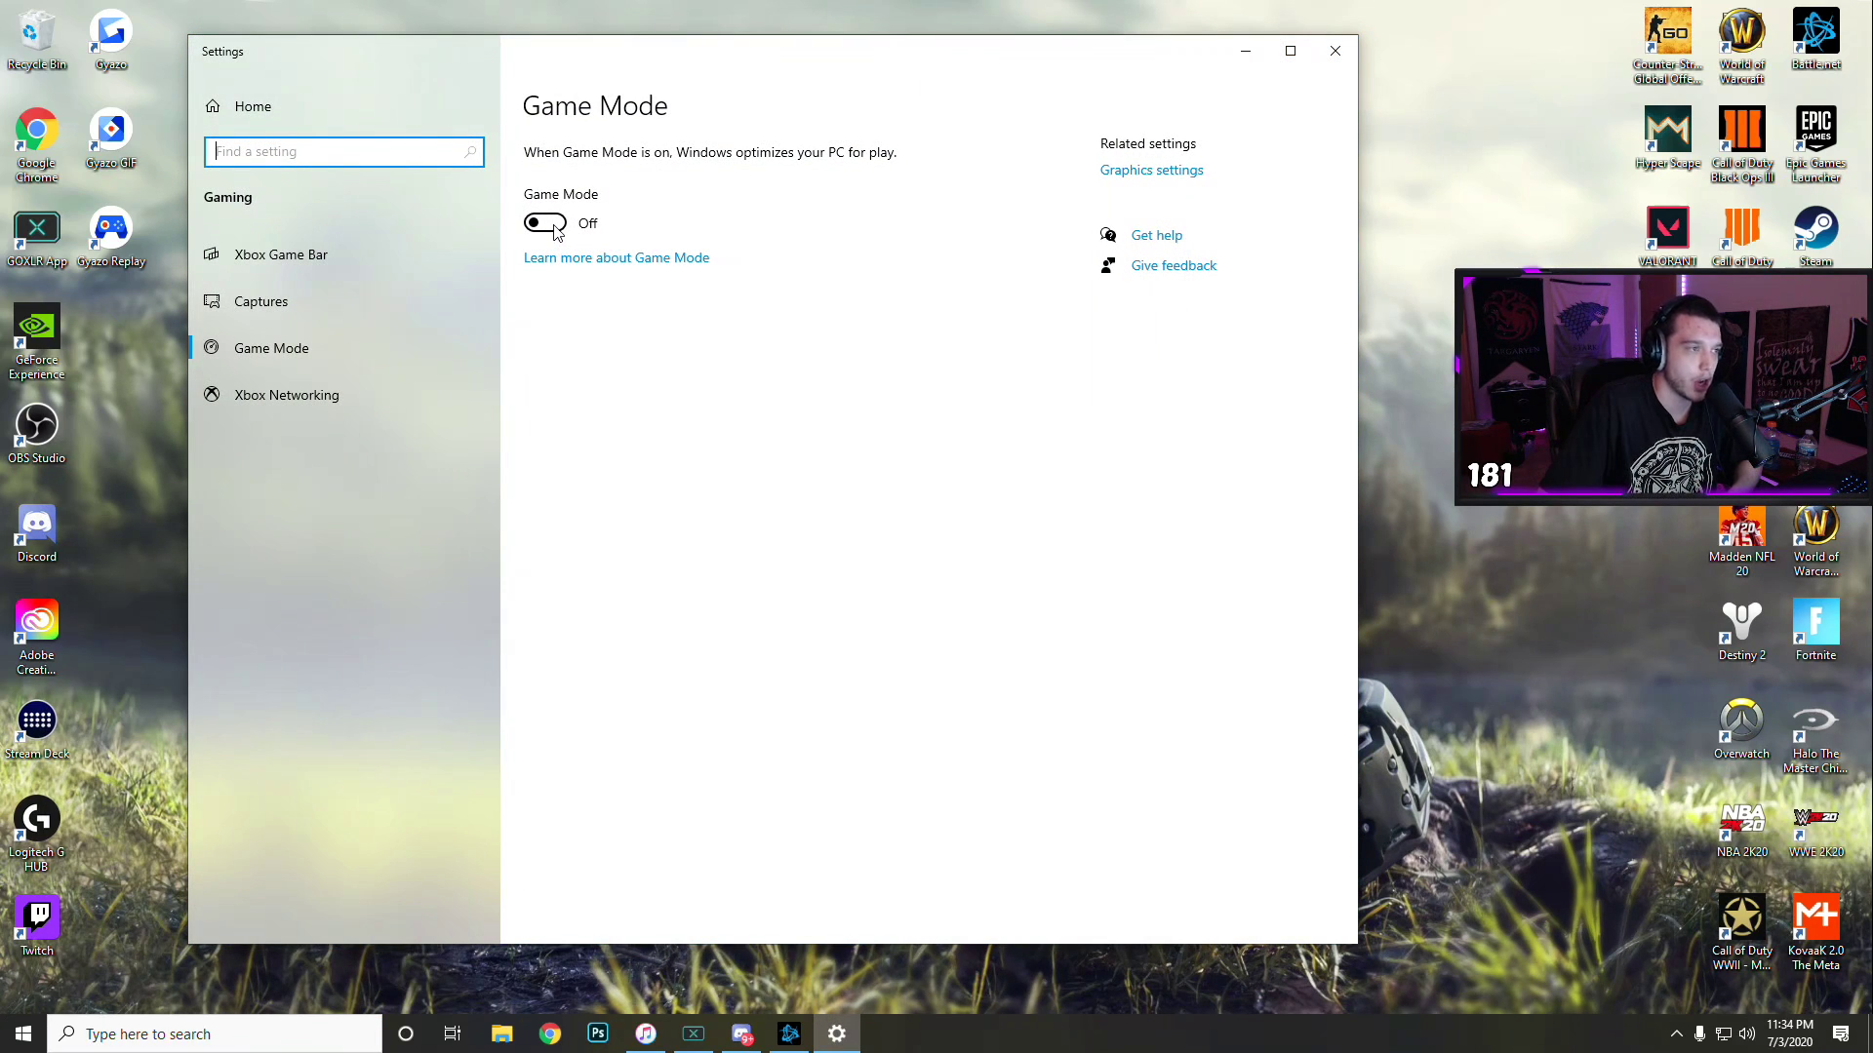
left_click(1336, 51)
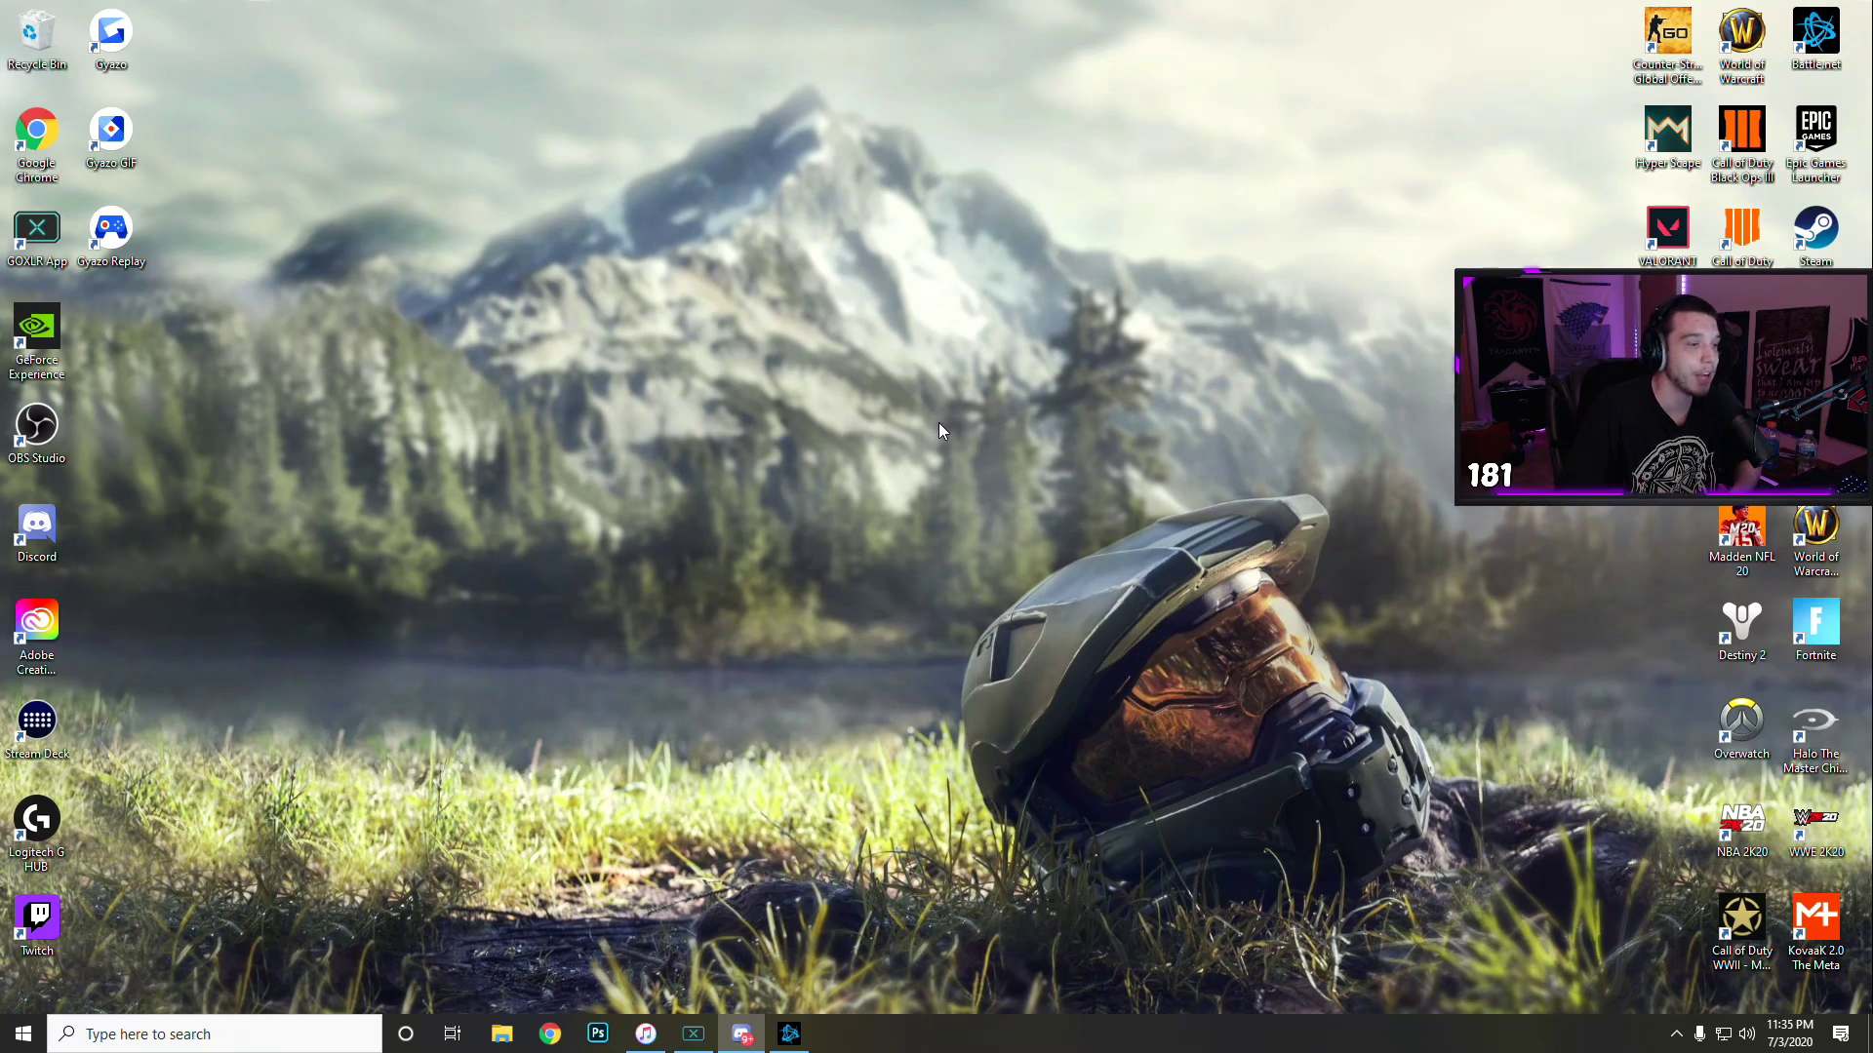
Step: In NVIDIA Control Panel, compare a higher digital vibrance, then apply 55% for the OMEN X 25f
right_click(857, 467)
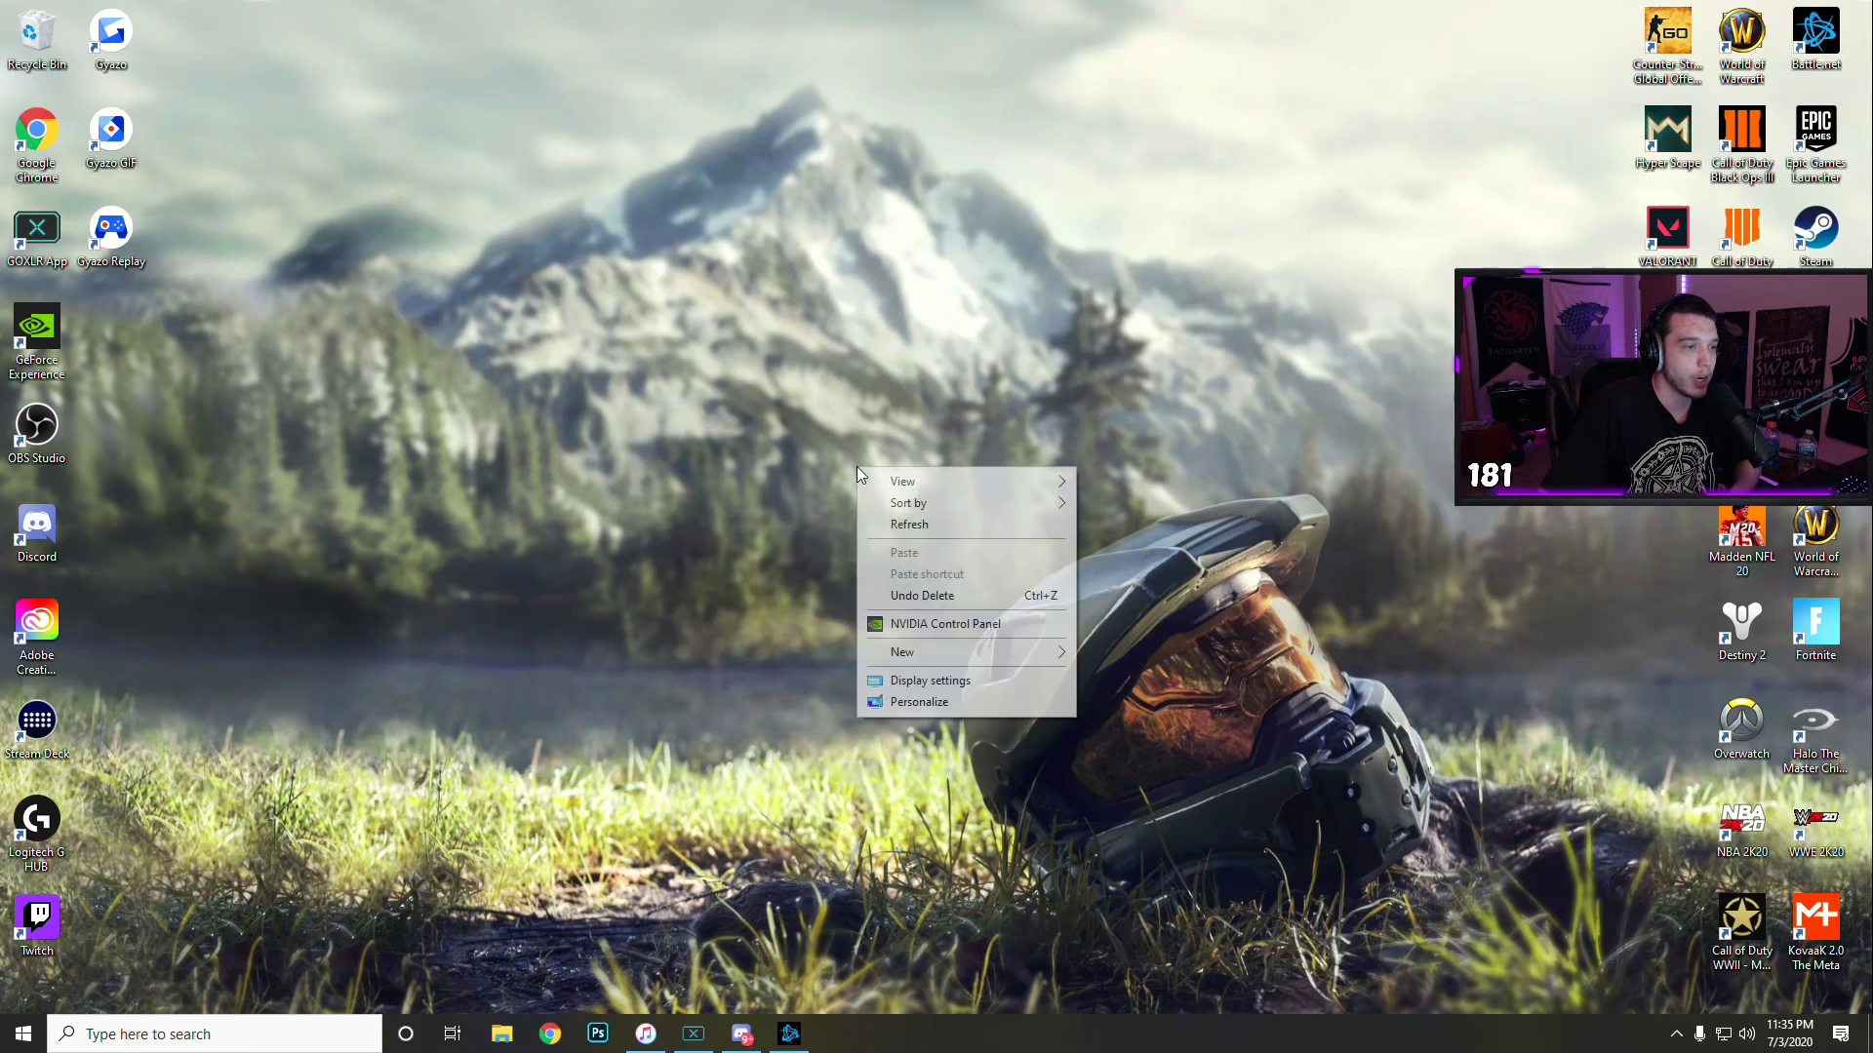
left_click(942, 631)
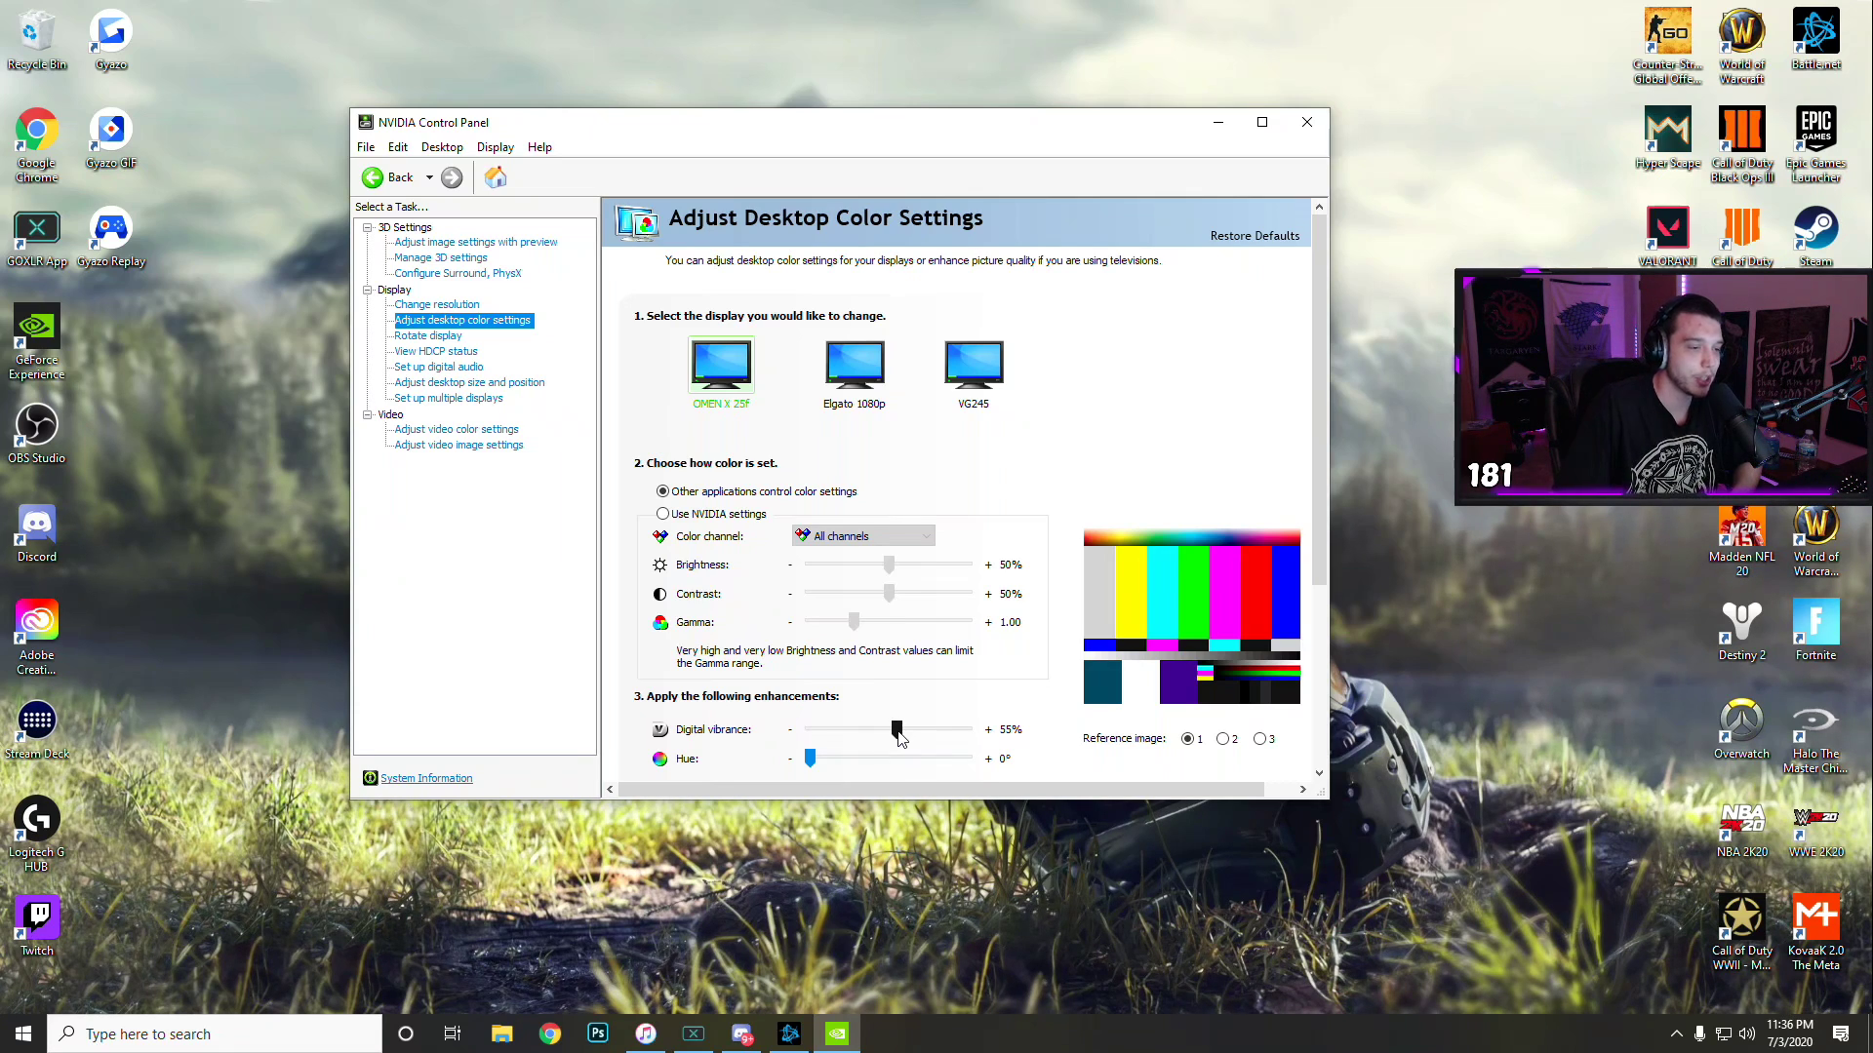
mouse_move(898, 739)
left_mouse_down()
mouse_move(991, 739)
mouse_move(931, 735)
left_mouse_up()
scroll(1065, 666, "down", 1)
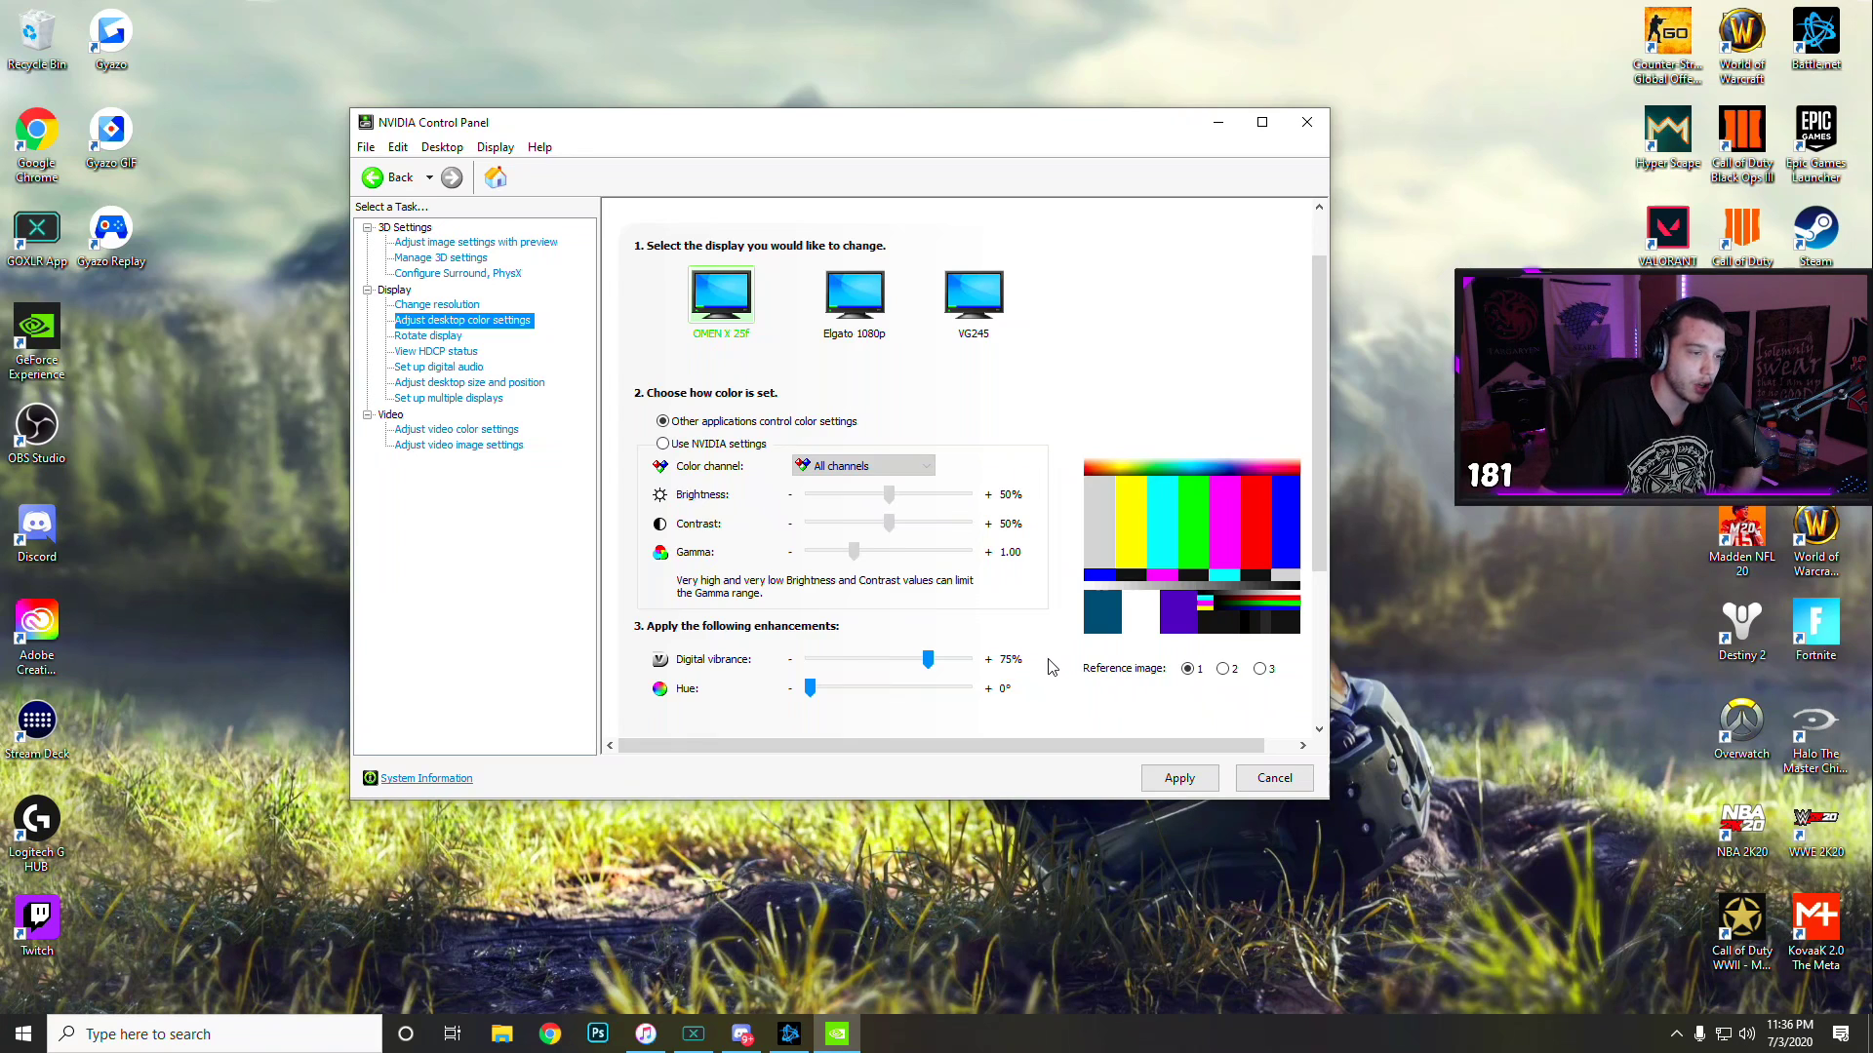
key("Page_Down")
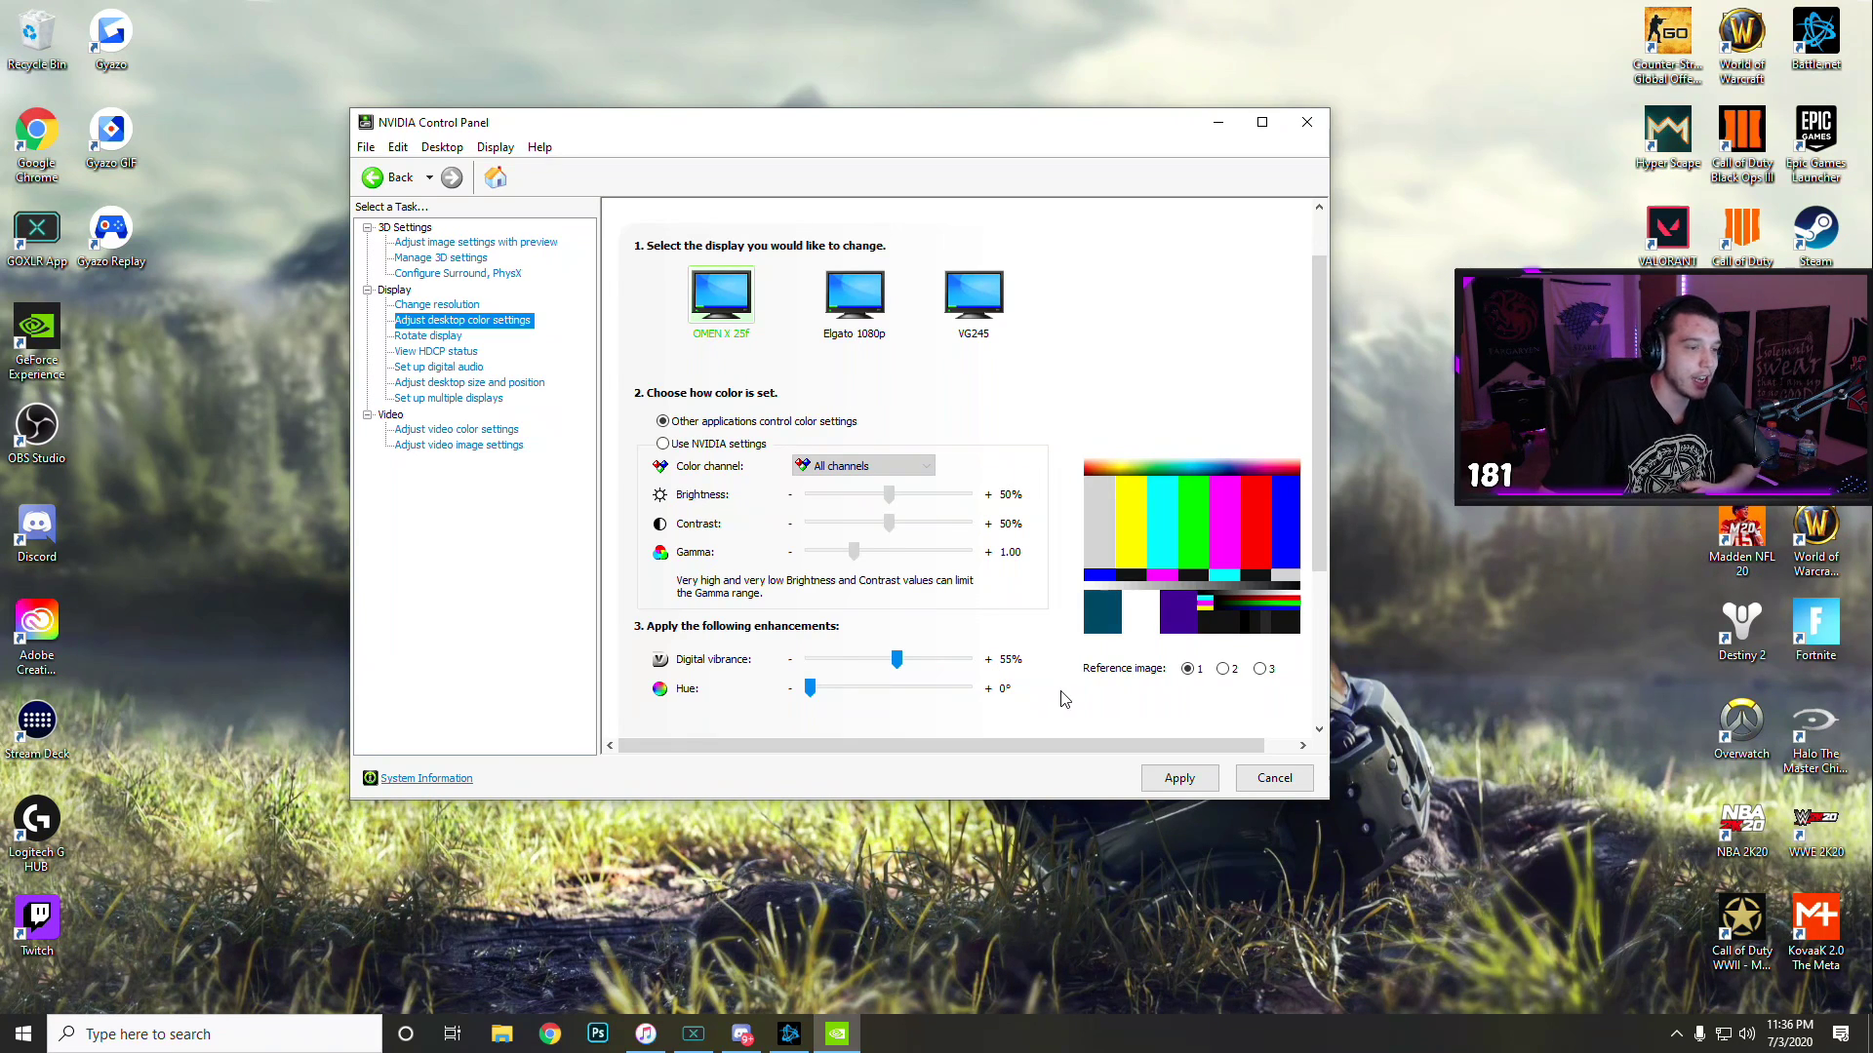
left_click(1182, 780)
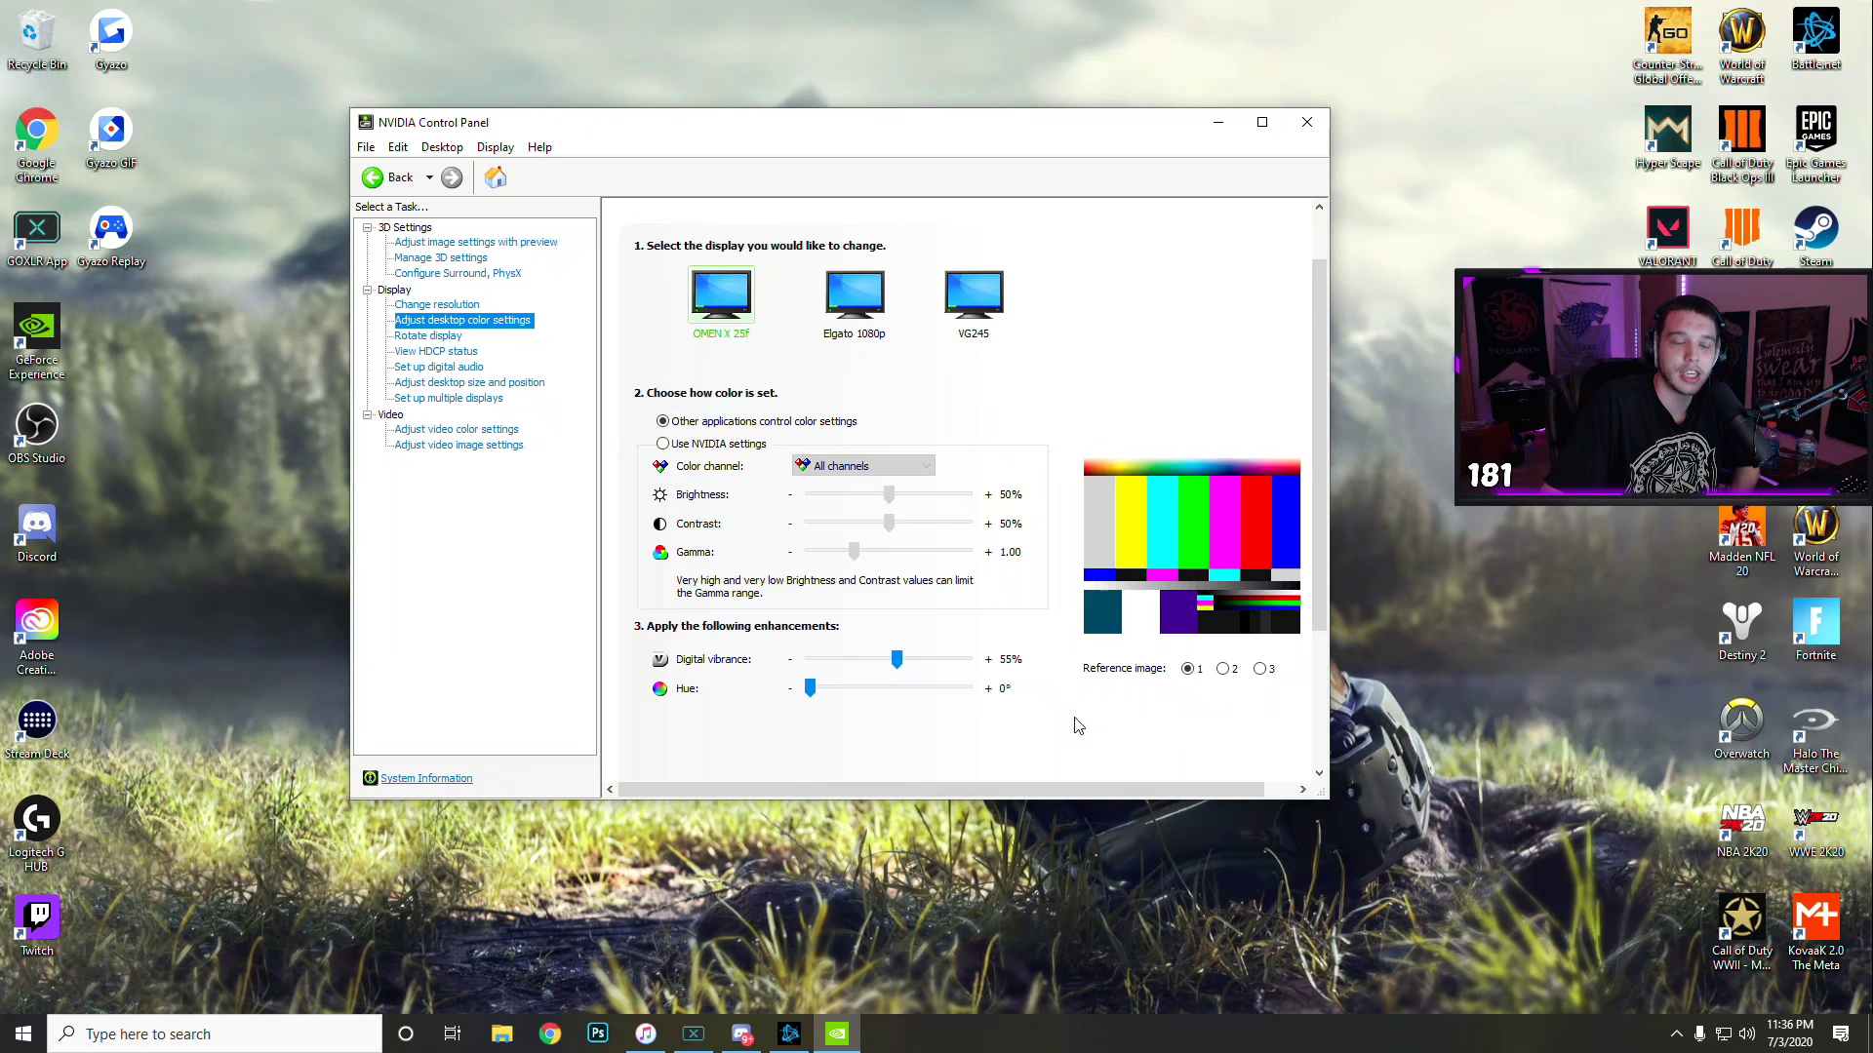
Step: In Warzone's graphics options, keep Fullscreen display mode and a 240 Hz refresh rate
key("alt+Tab")
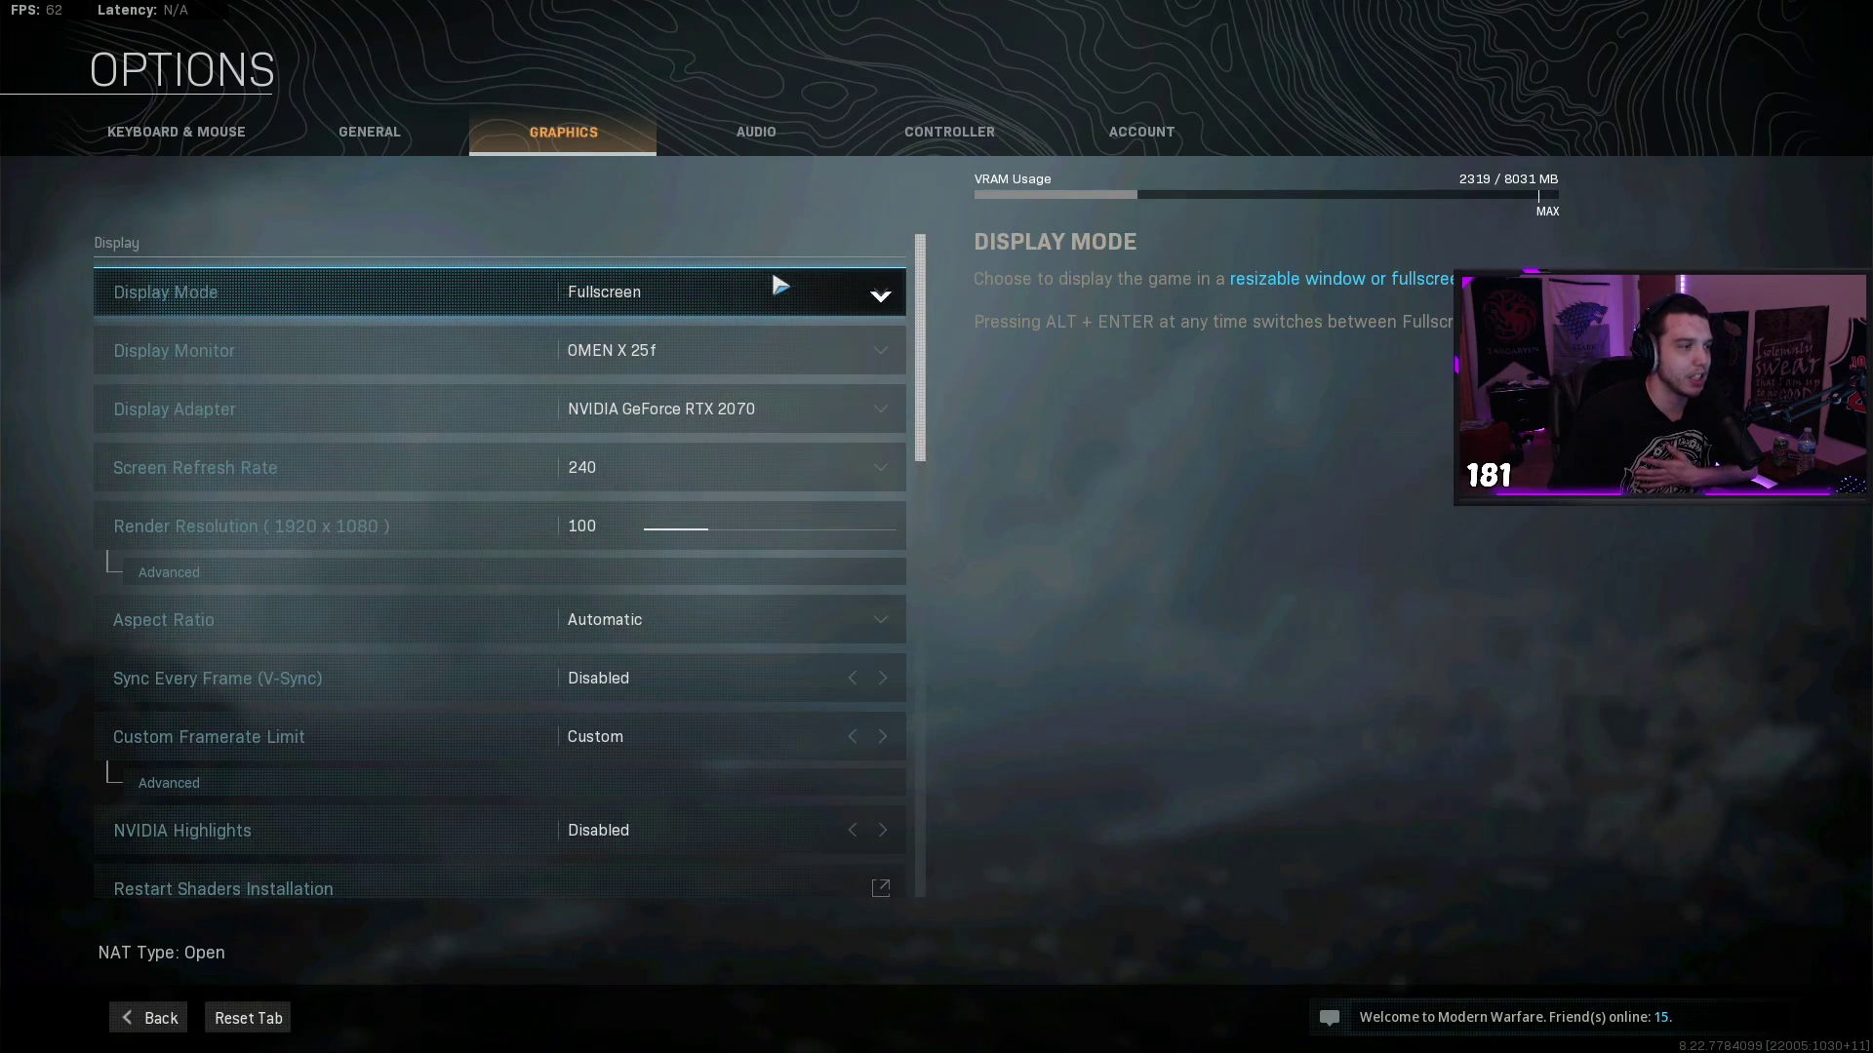
left_click(773, 298)
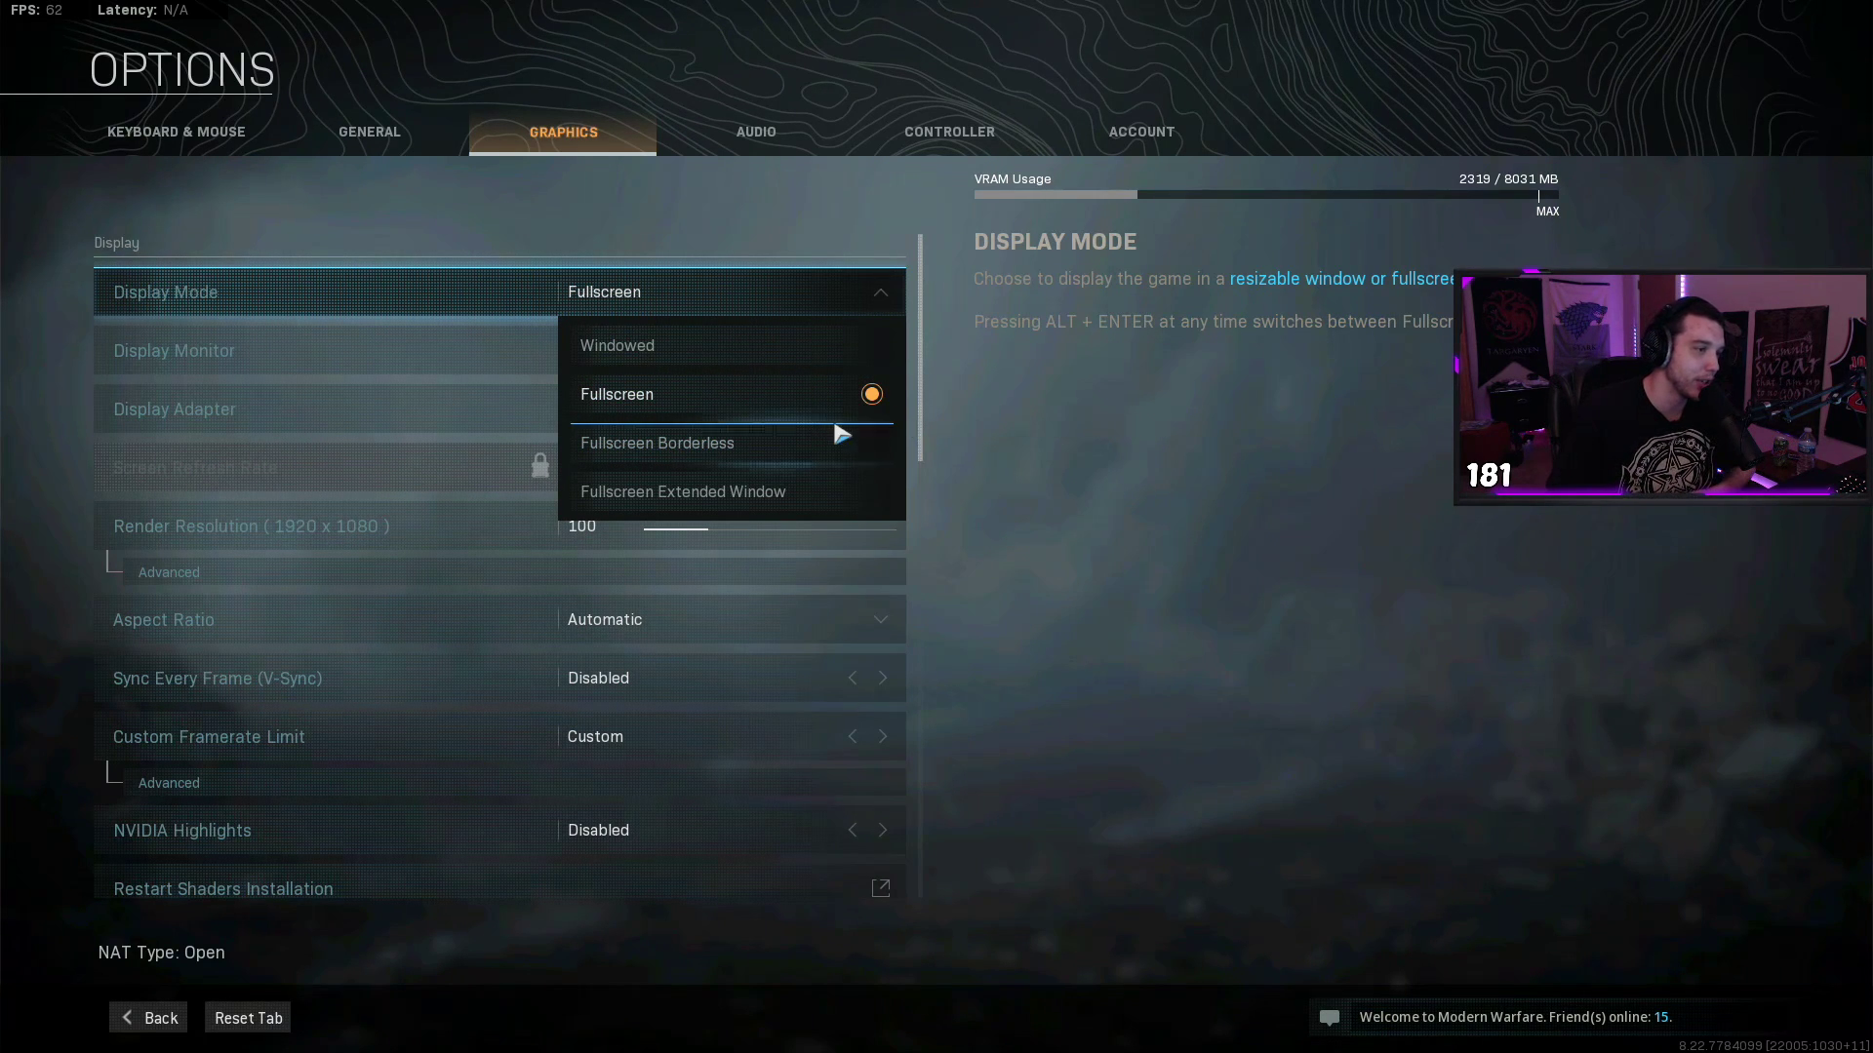
left_click(1102, 472)
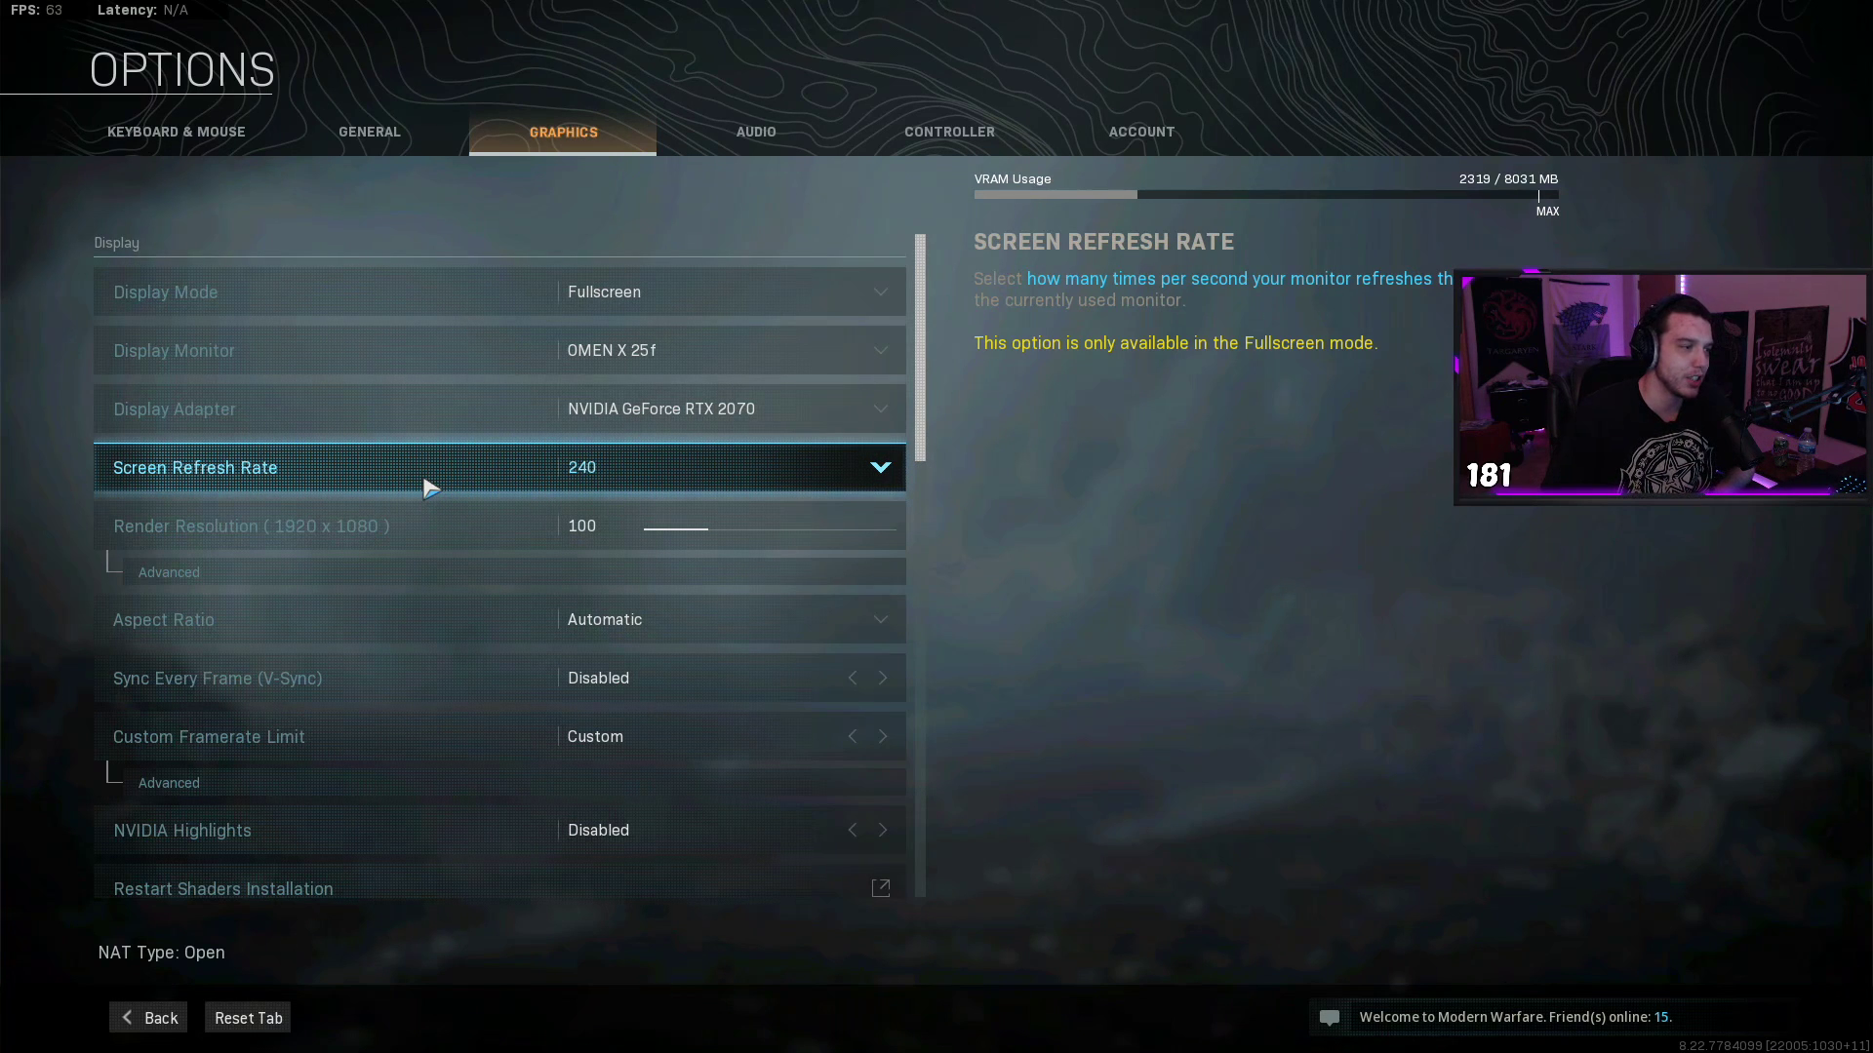
left_click(736, 473)
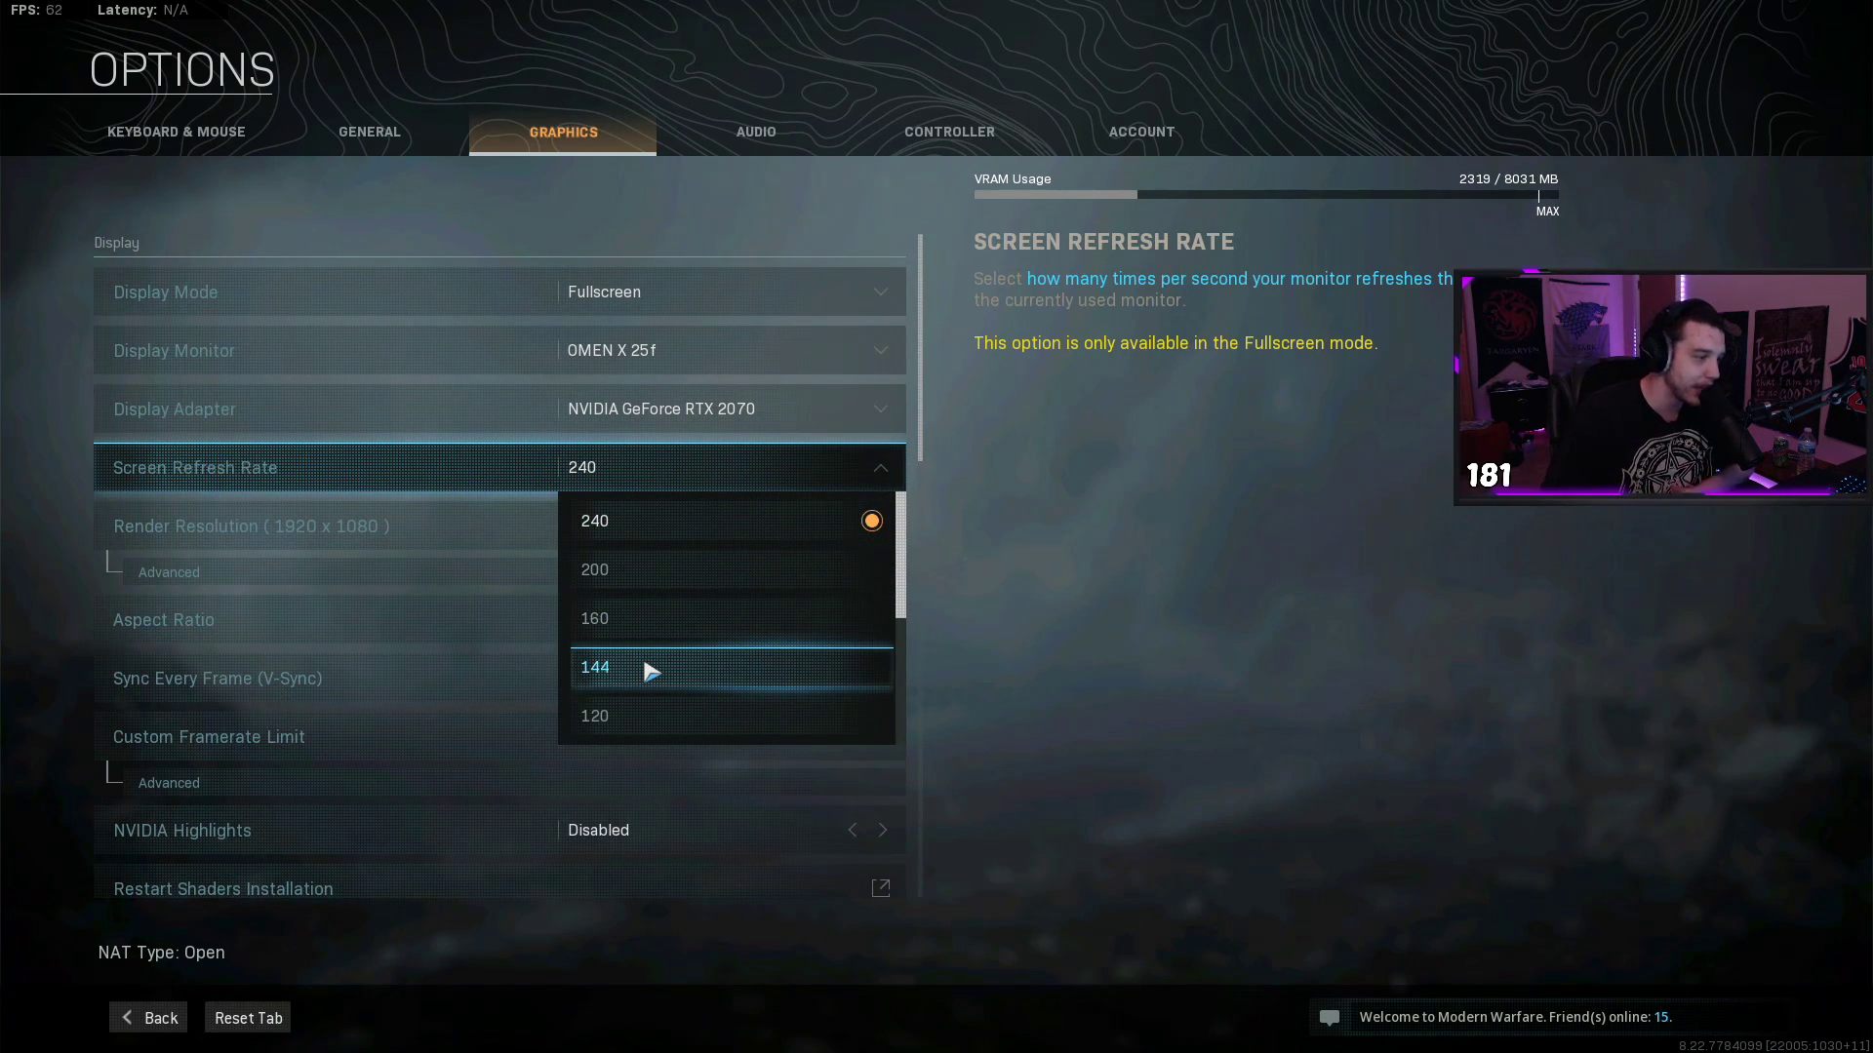
left_click(1080, 591)
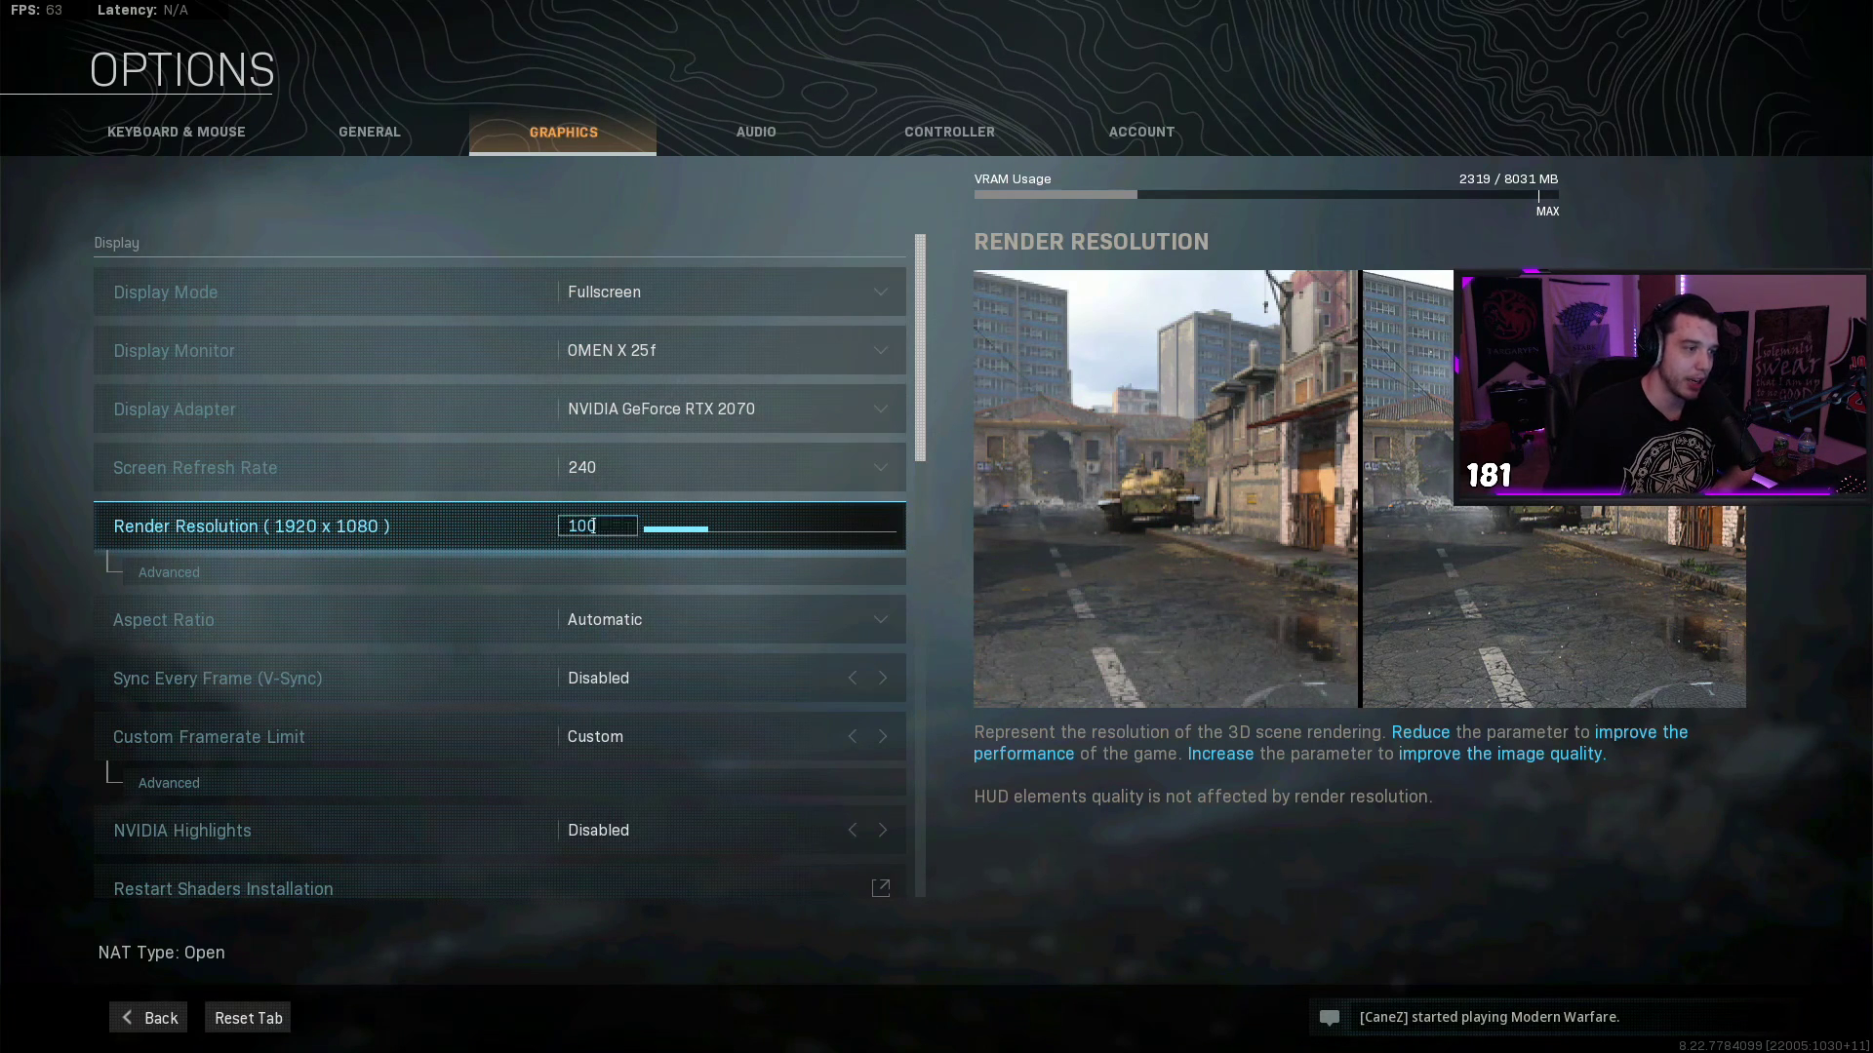
Step: Try Render Resolution at 66, raise it back, and set the gameplay framerate limit to 240
left_click_drag(698, 535, 532, 559)
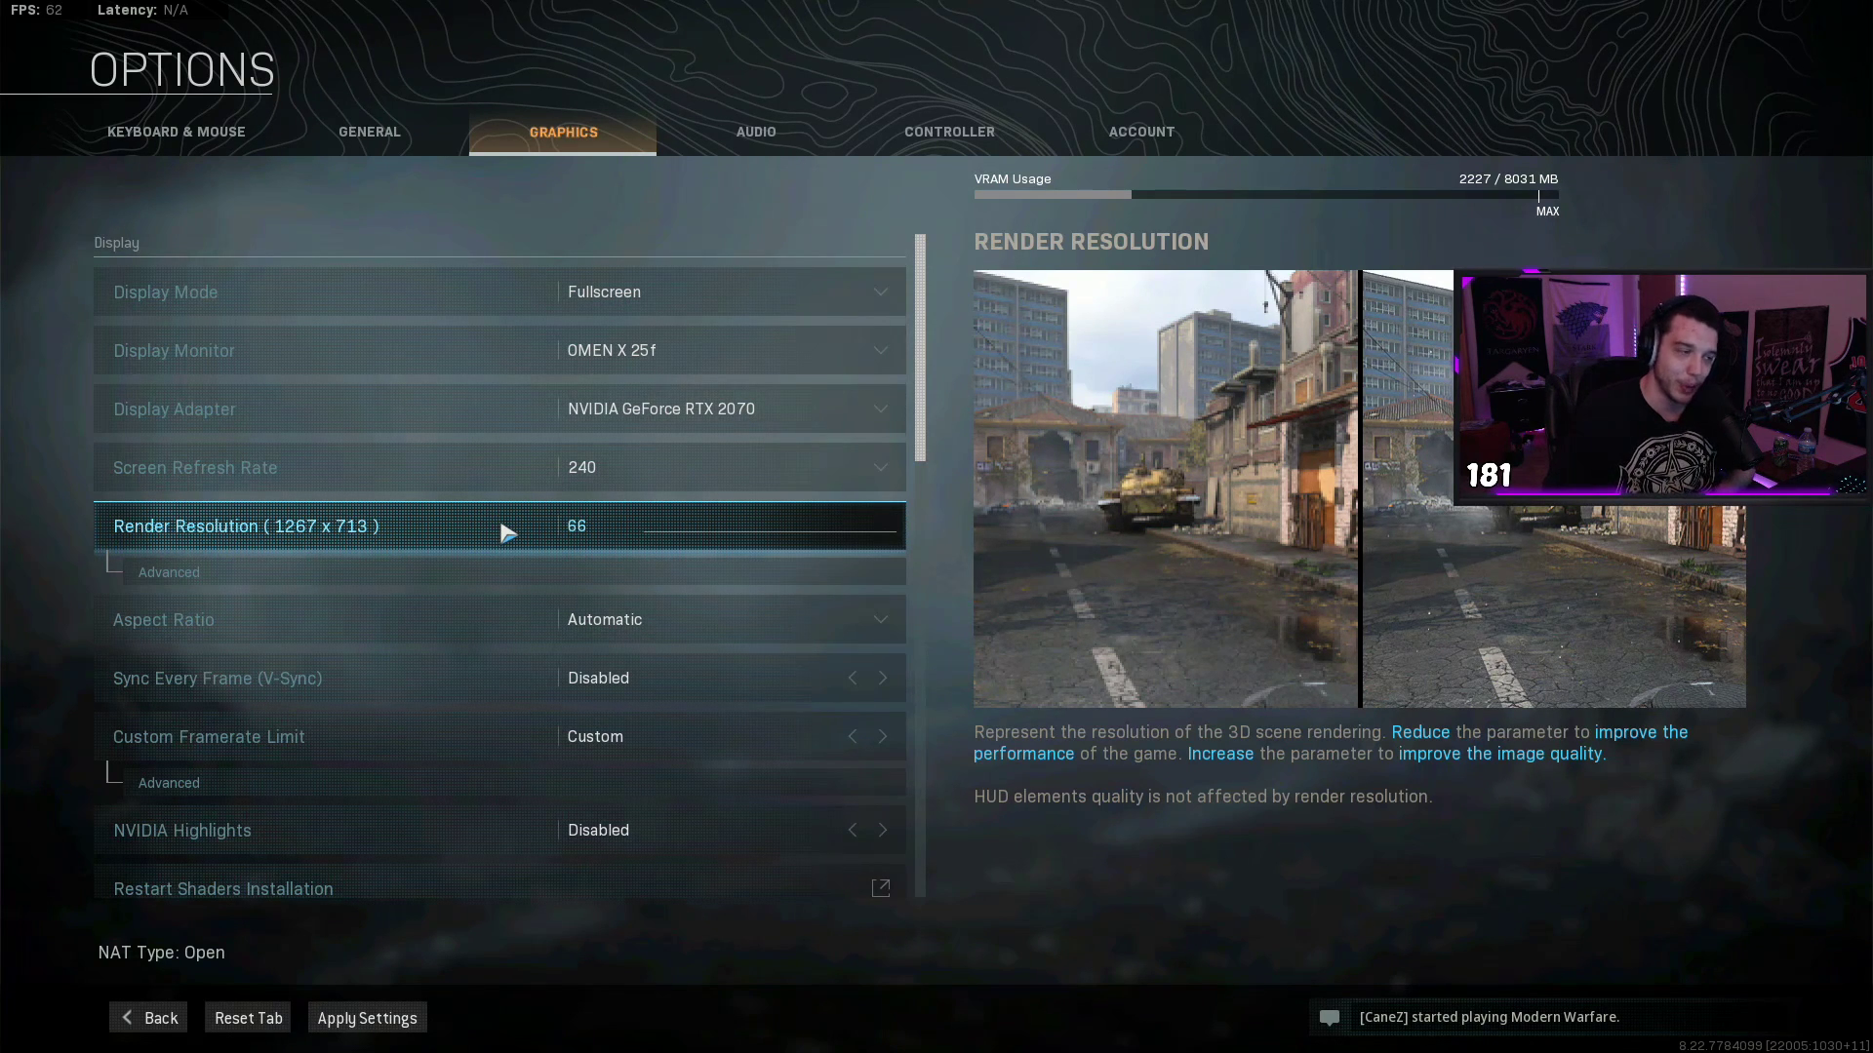
mouse_move(666, 532)
left_mouse_down()
mouse_move(707, 534)
mouse_move(688, 541)
left_mouse_up()
scroll(488, 517, "down", 2)
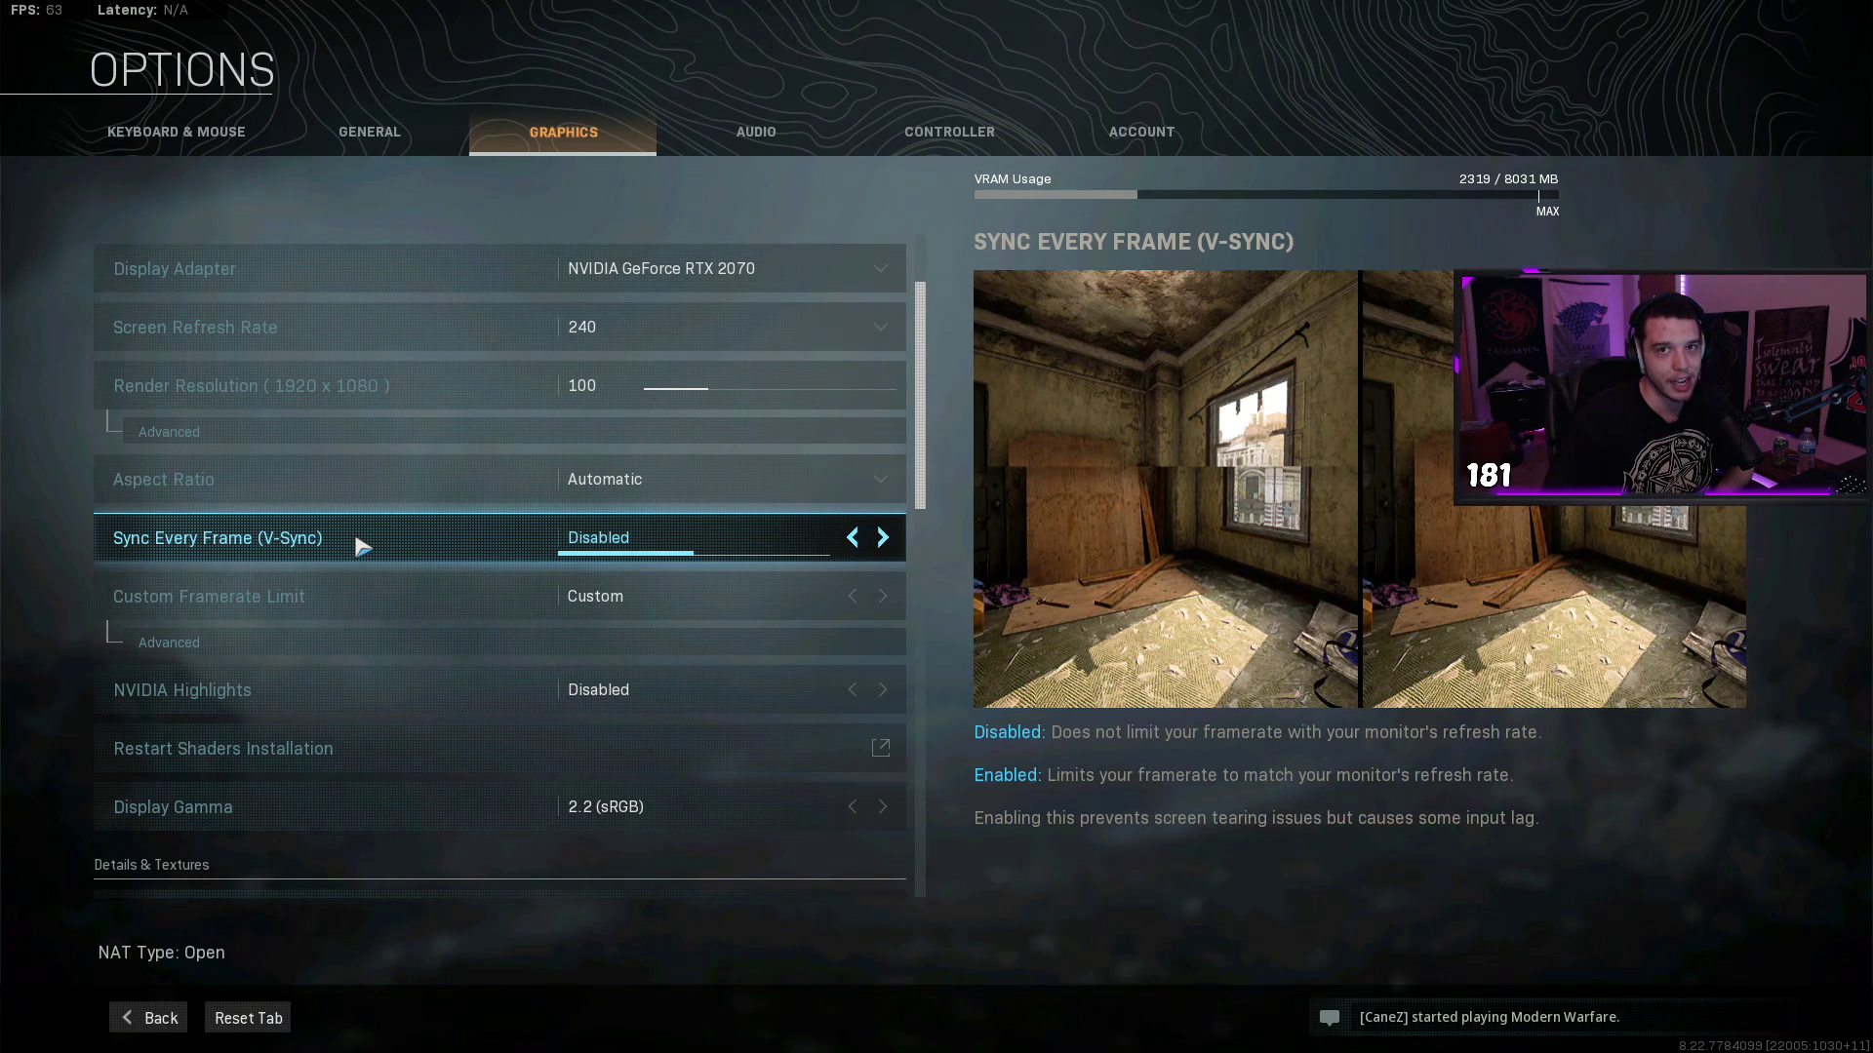
mouse_move(363, 598)
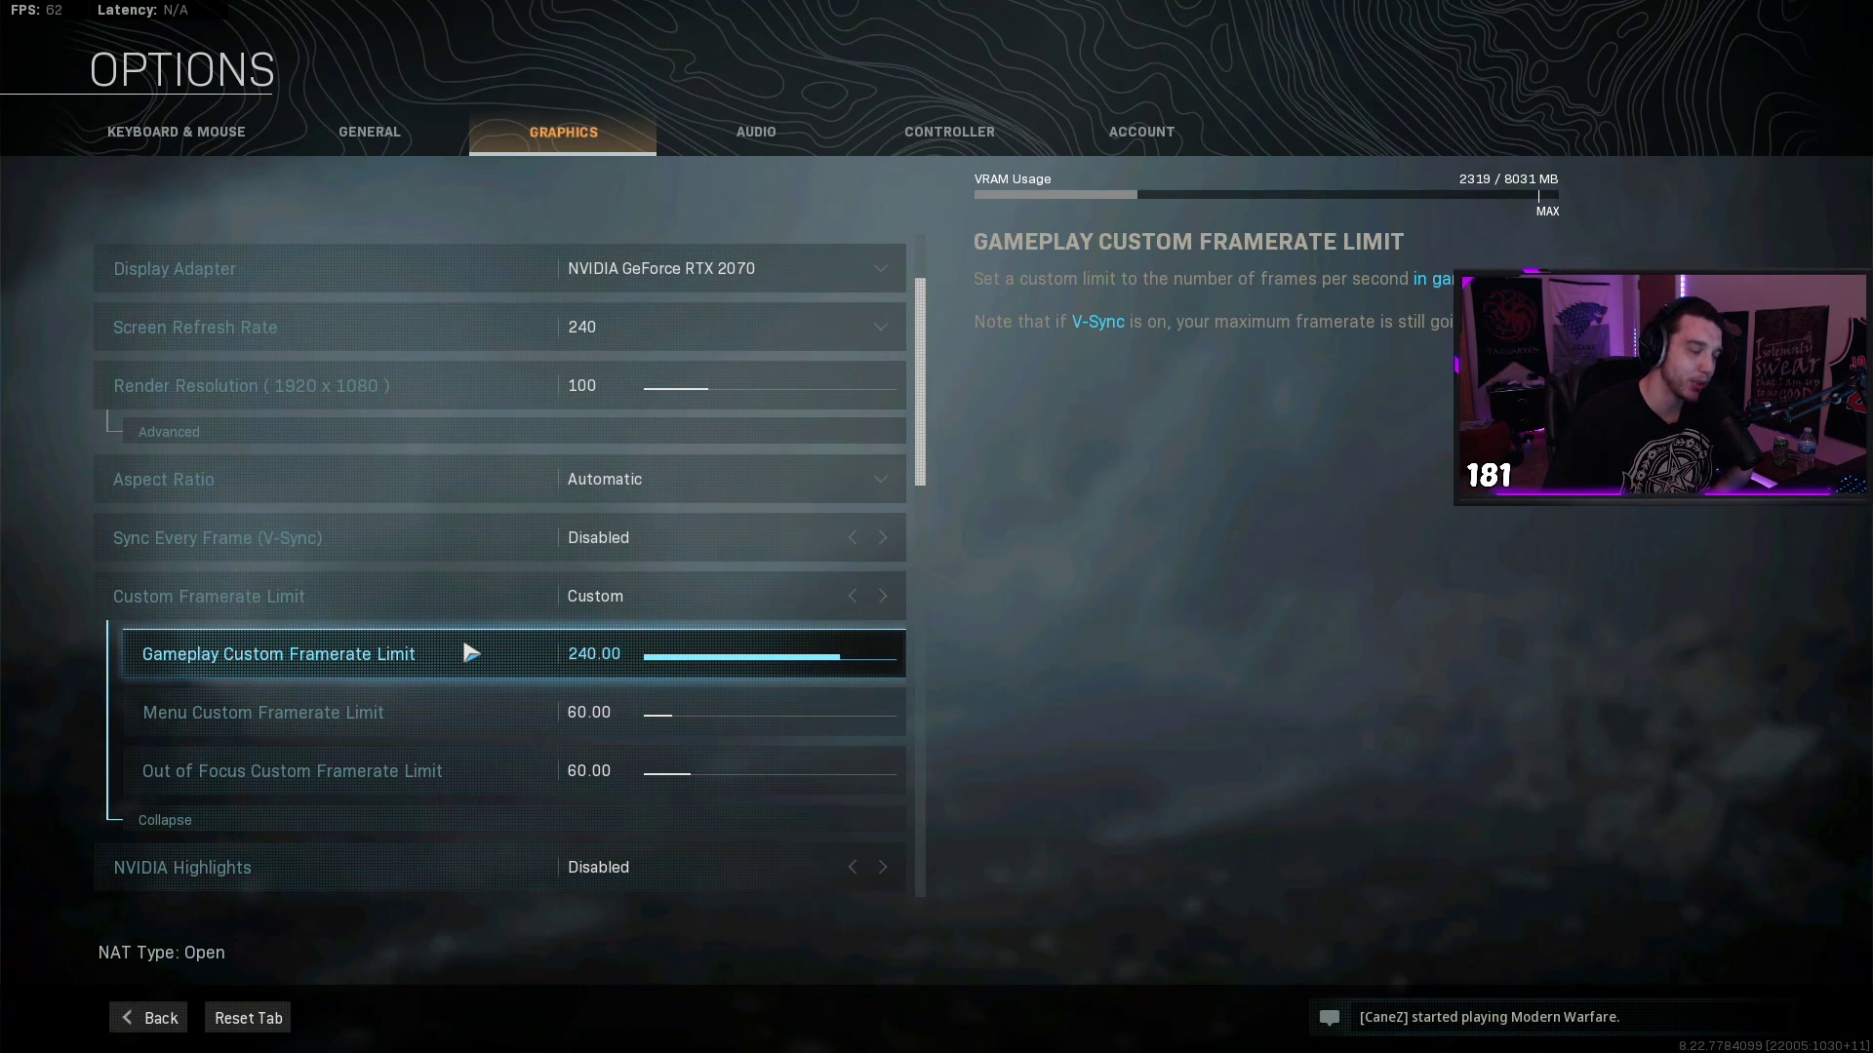
left_click(583, 656)
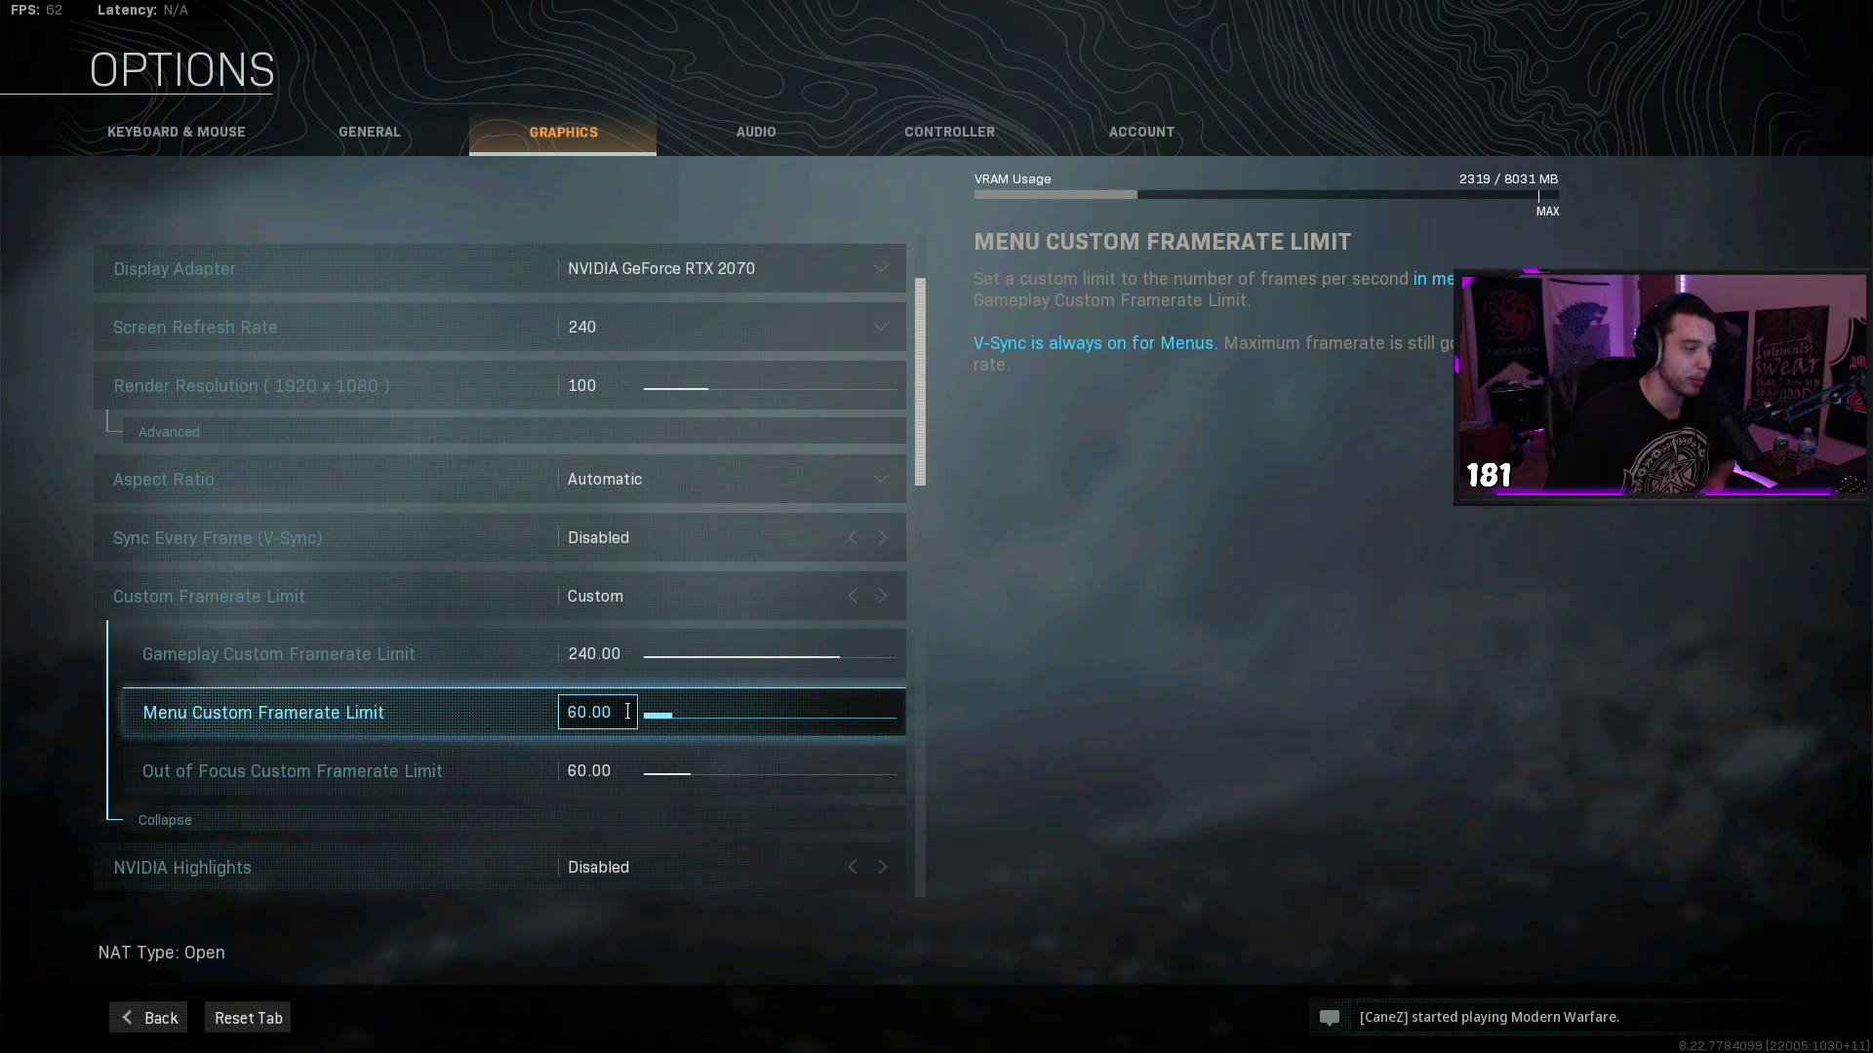
scroll(627, 711, "down", 1)
Step: Review the Details & Textures settings, then raise Shadow Map Resolution from Low to Normal
scroll(626, 711, "down", 8)
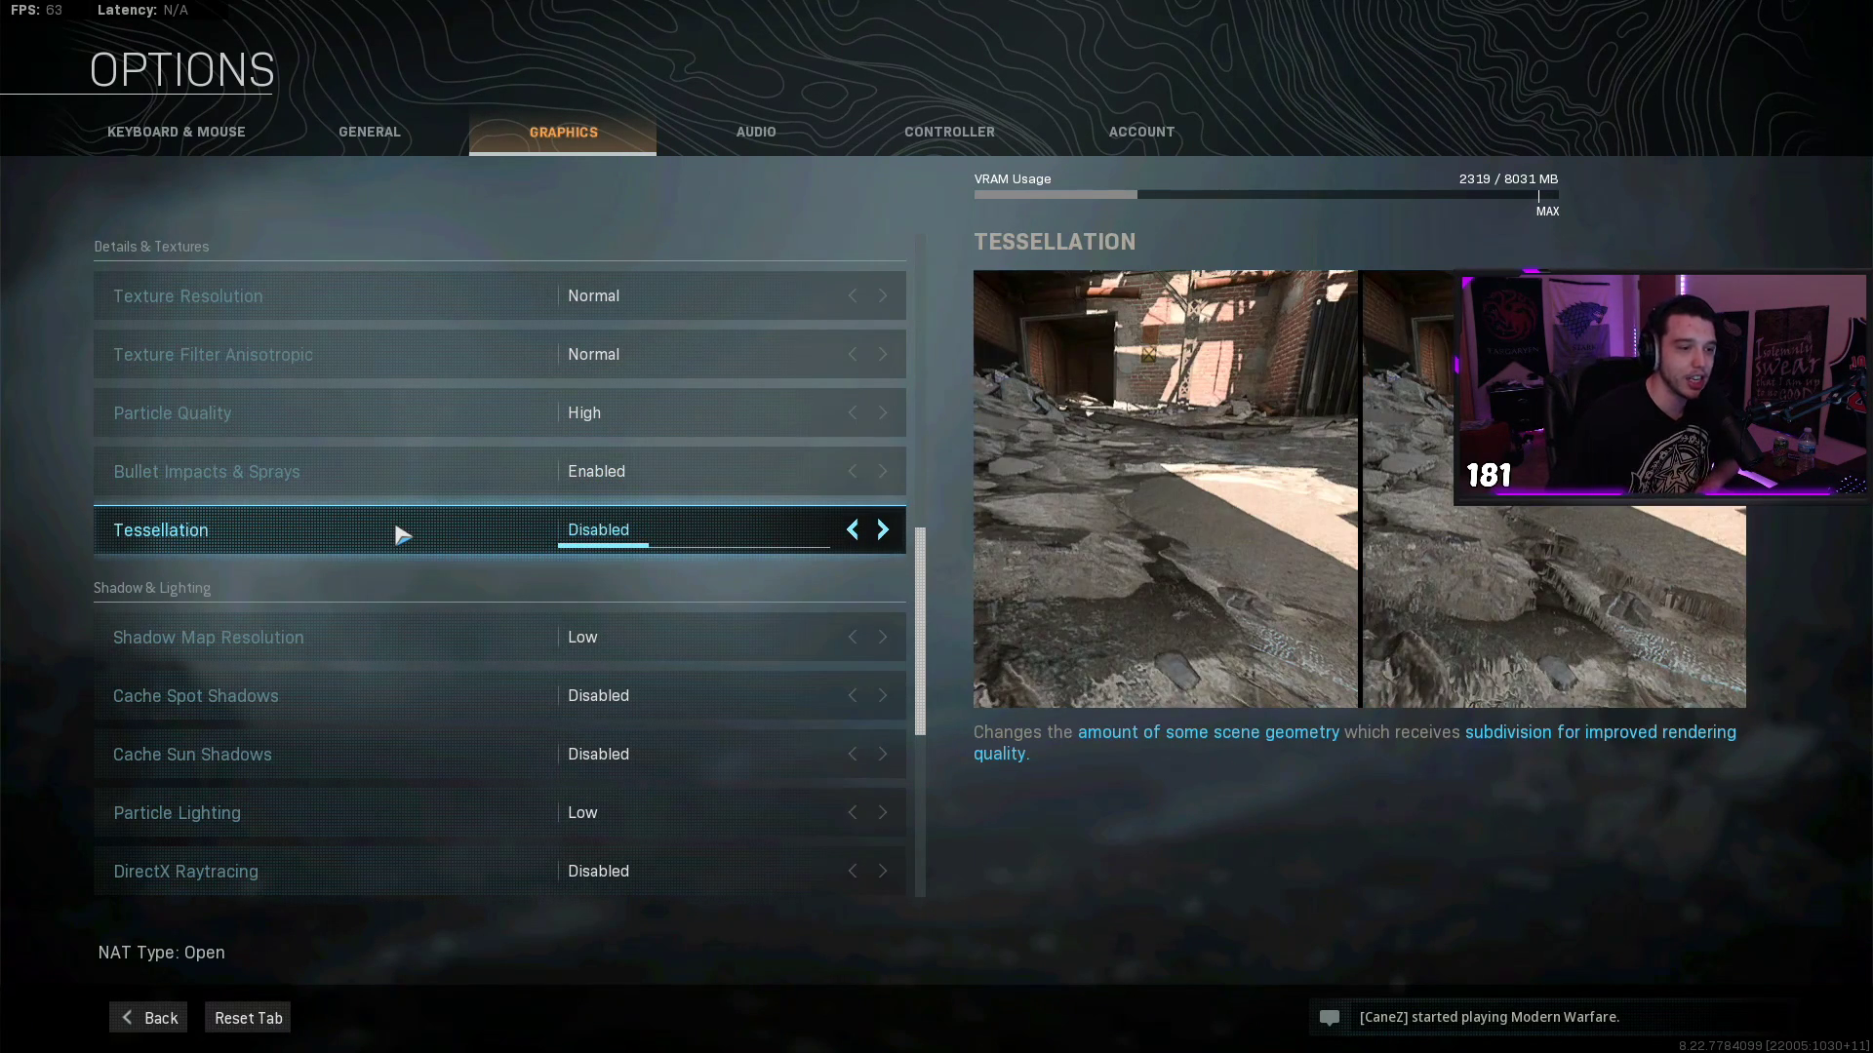
scroll(388, 471, "down", 2)
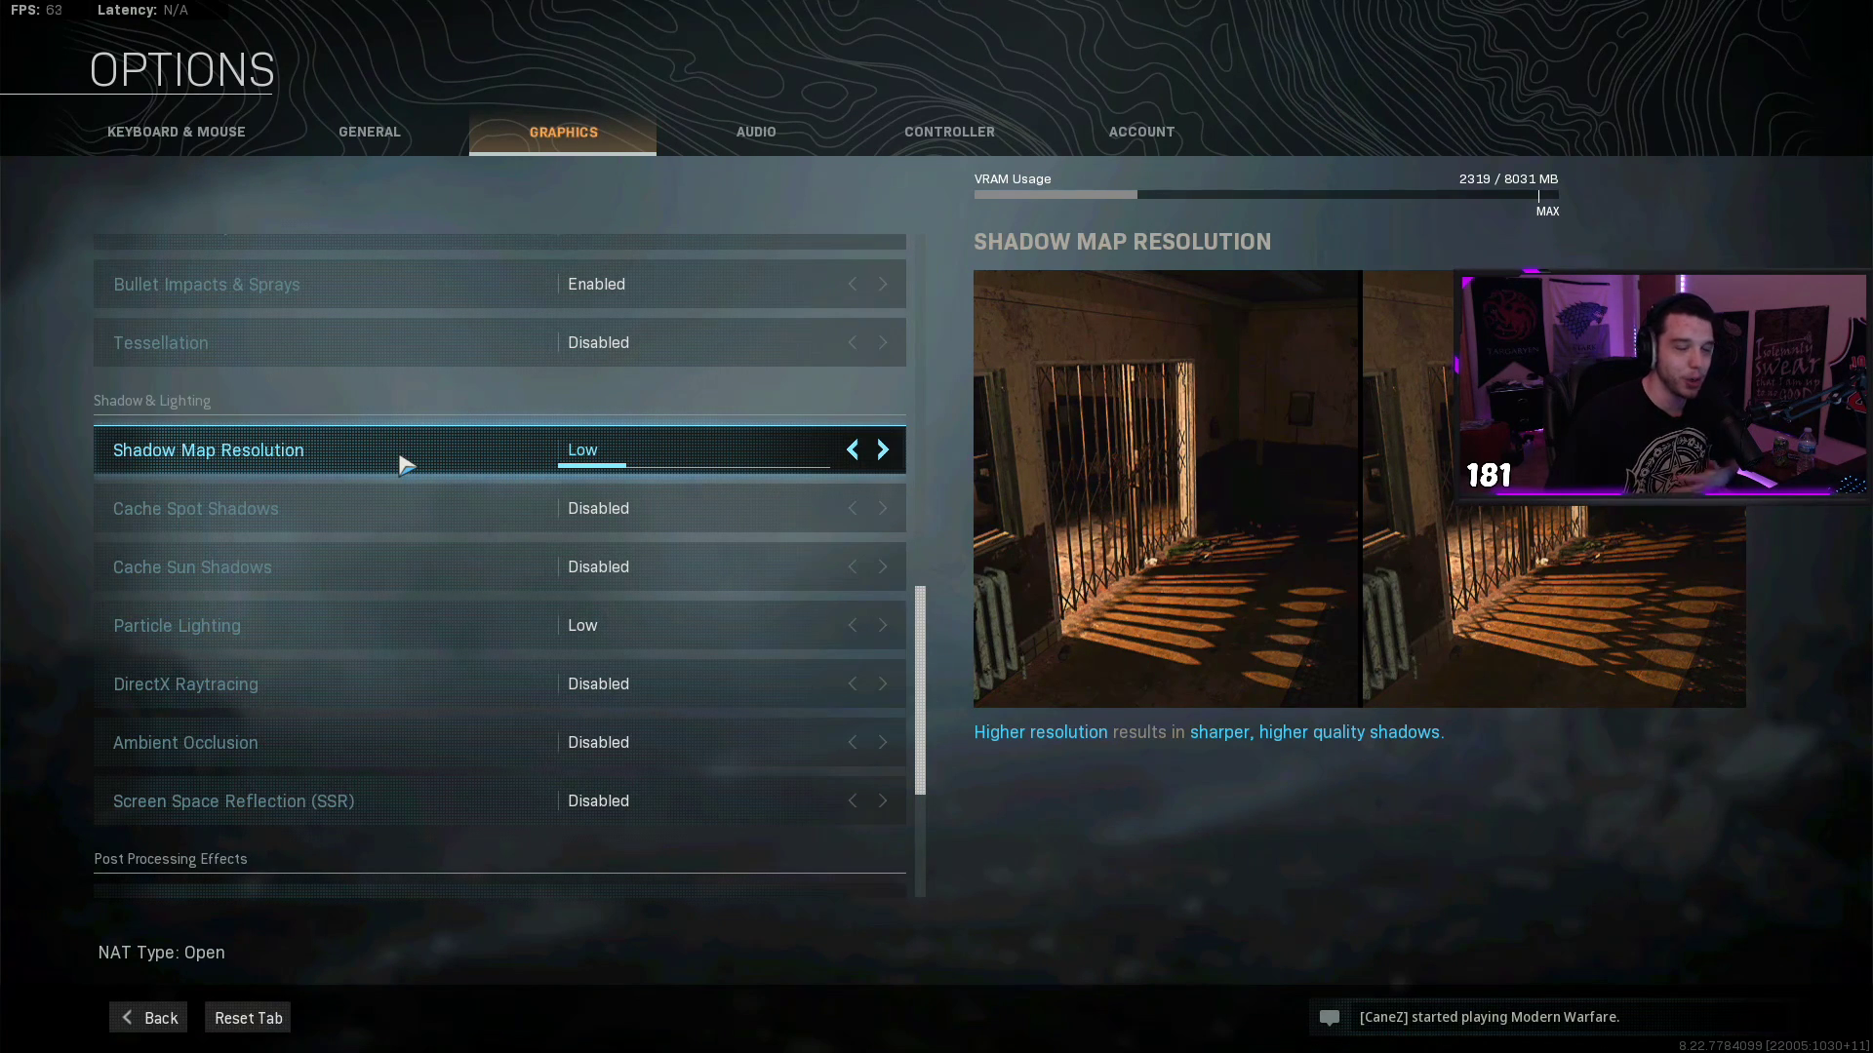
left_click(880, 453)
Step: Return Shadow Map Resolution to Low and enable Cache Spot and Cache Sun Shadows
left_click(853, 453)
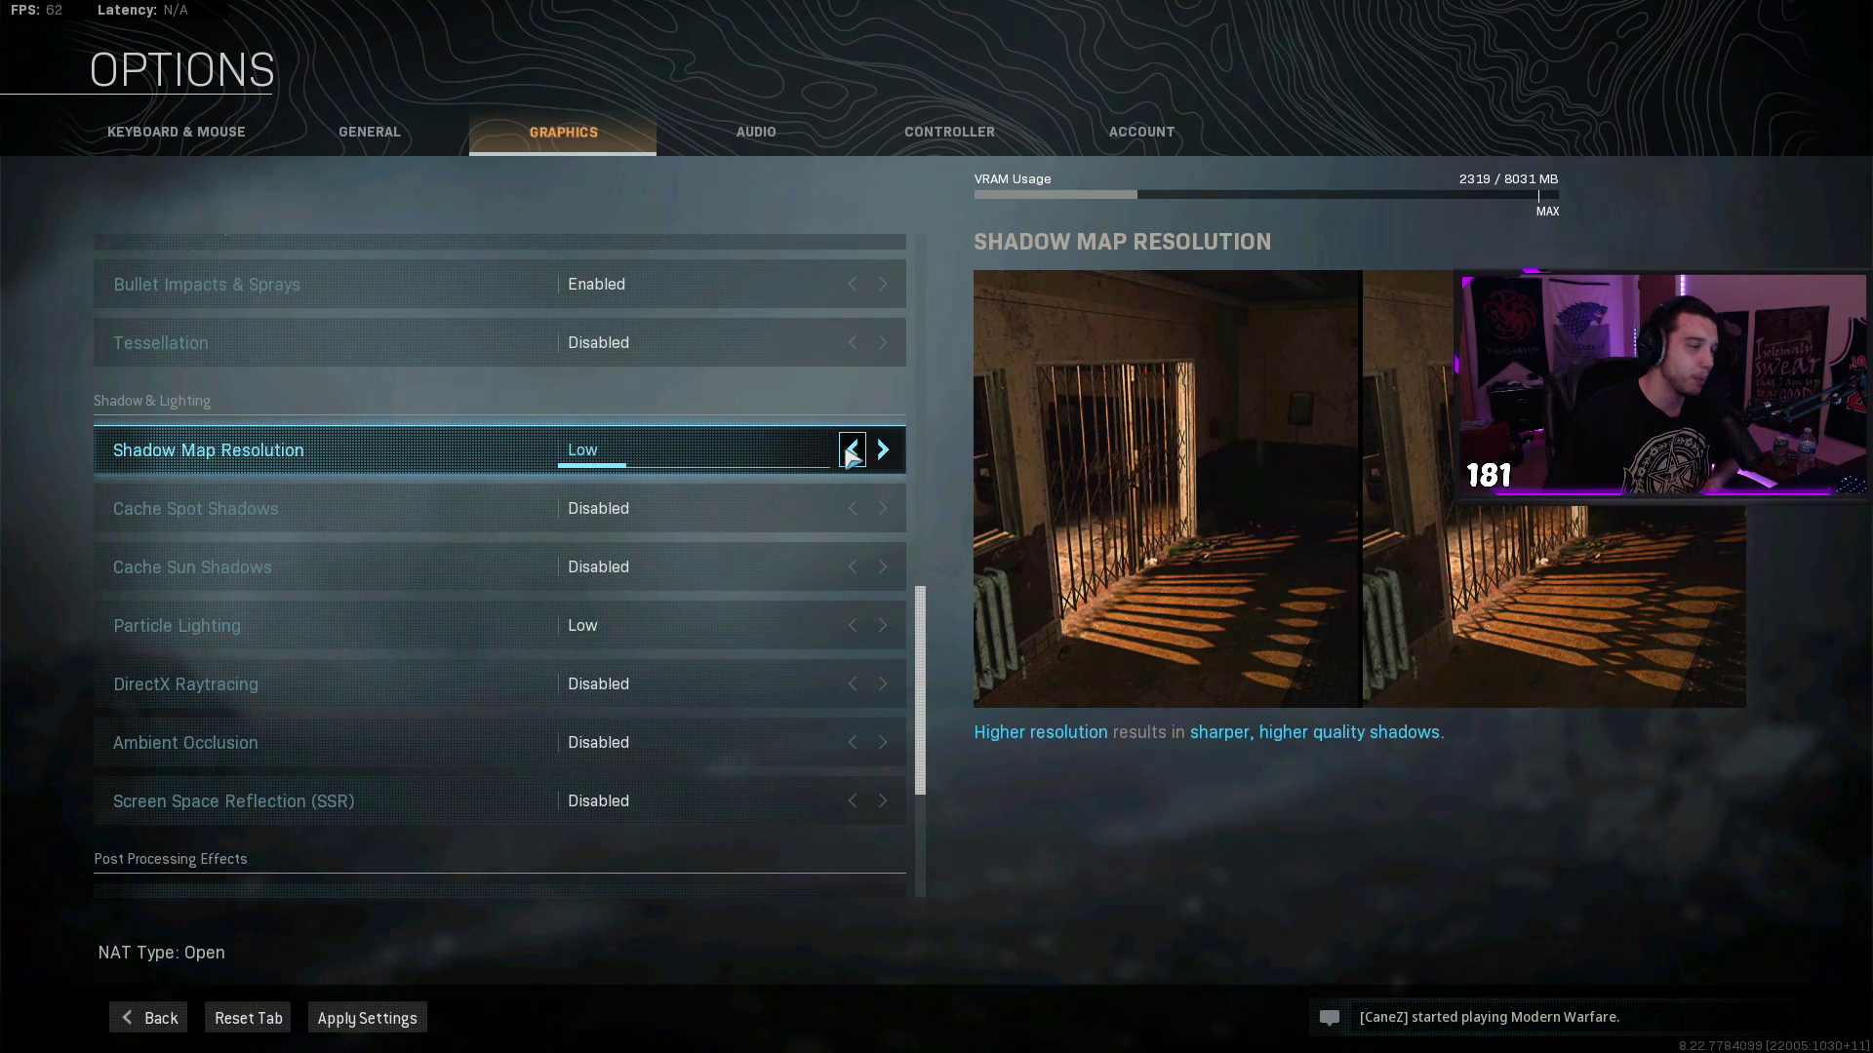
left_click(390, 509)
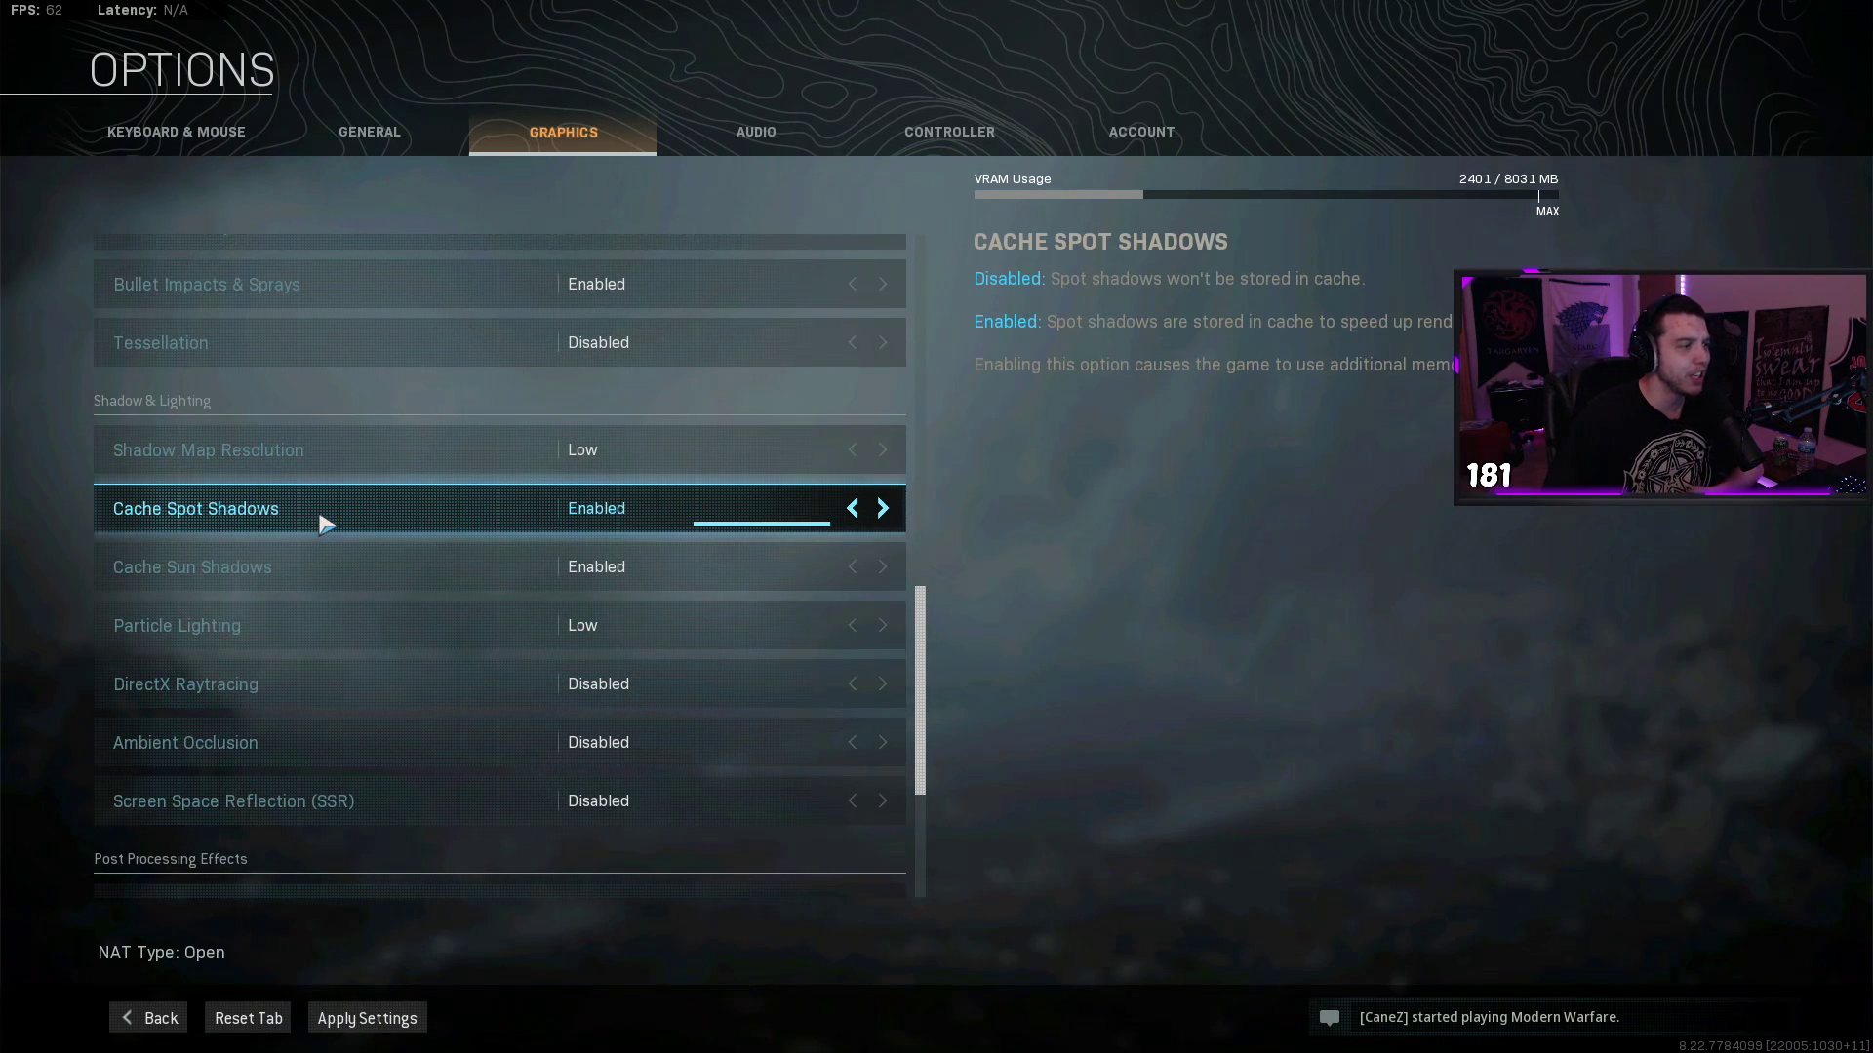
left_click(310, 563)
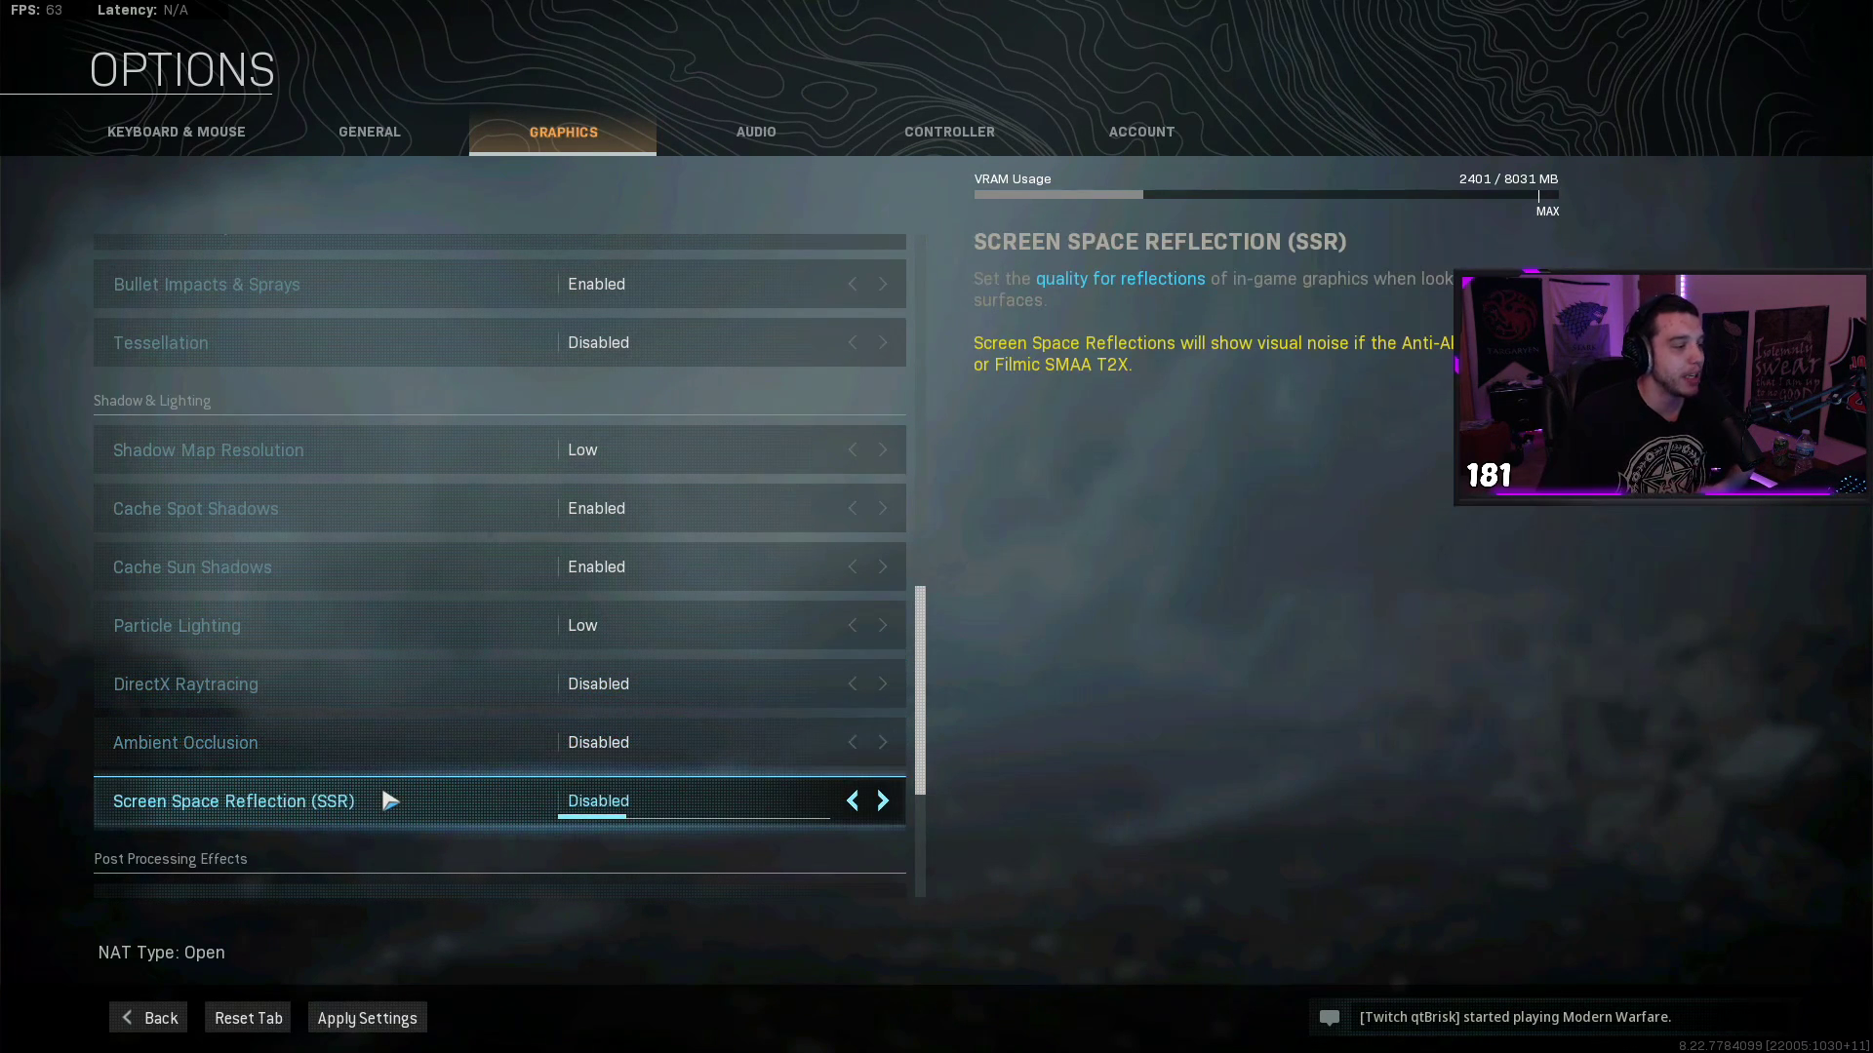
scroll(389, 801, "down", 4)
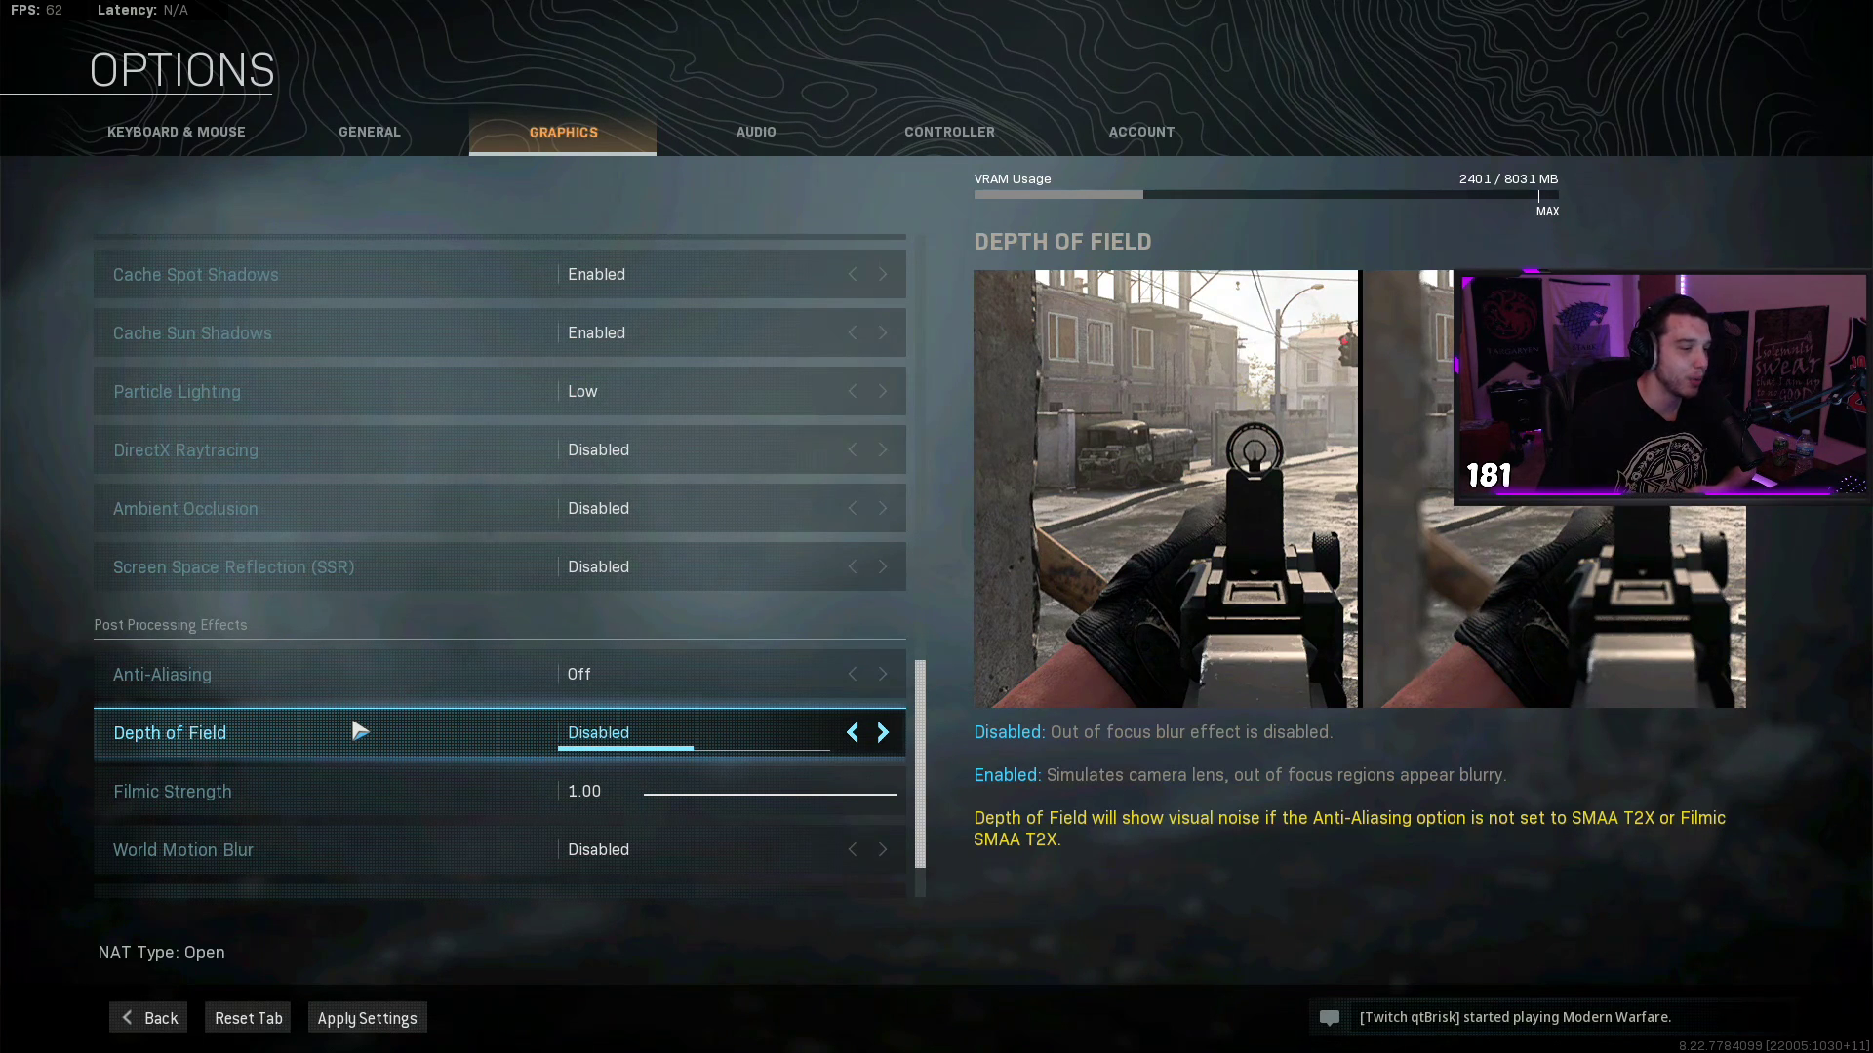
Step: Review Post Processing: Anti-Aliasing Off, Depth of Field and Motion Blur Disabled, Filmic Strength 1.00
scroll(360, 731, "down", 1)
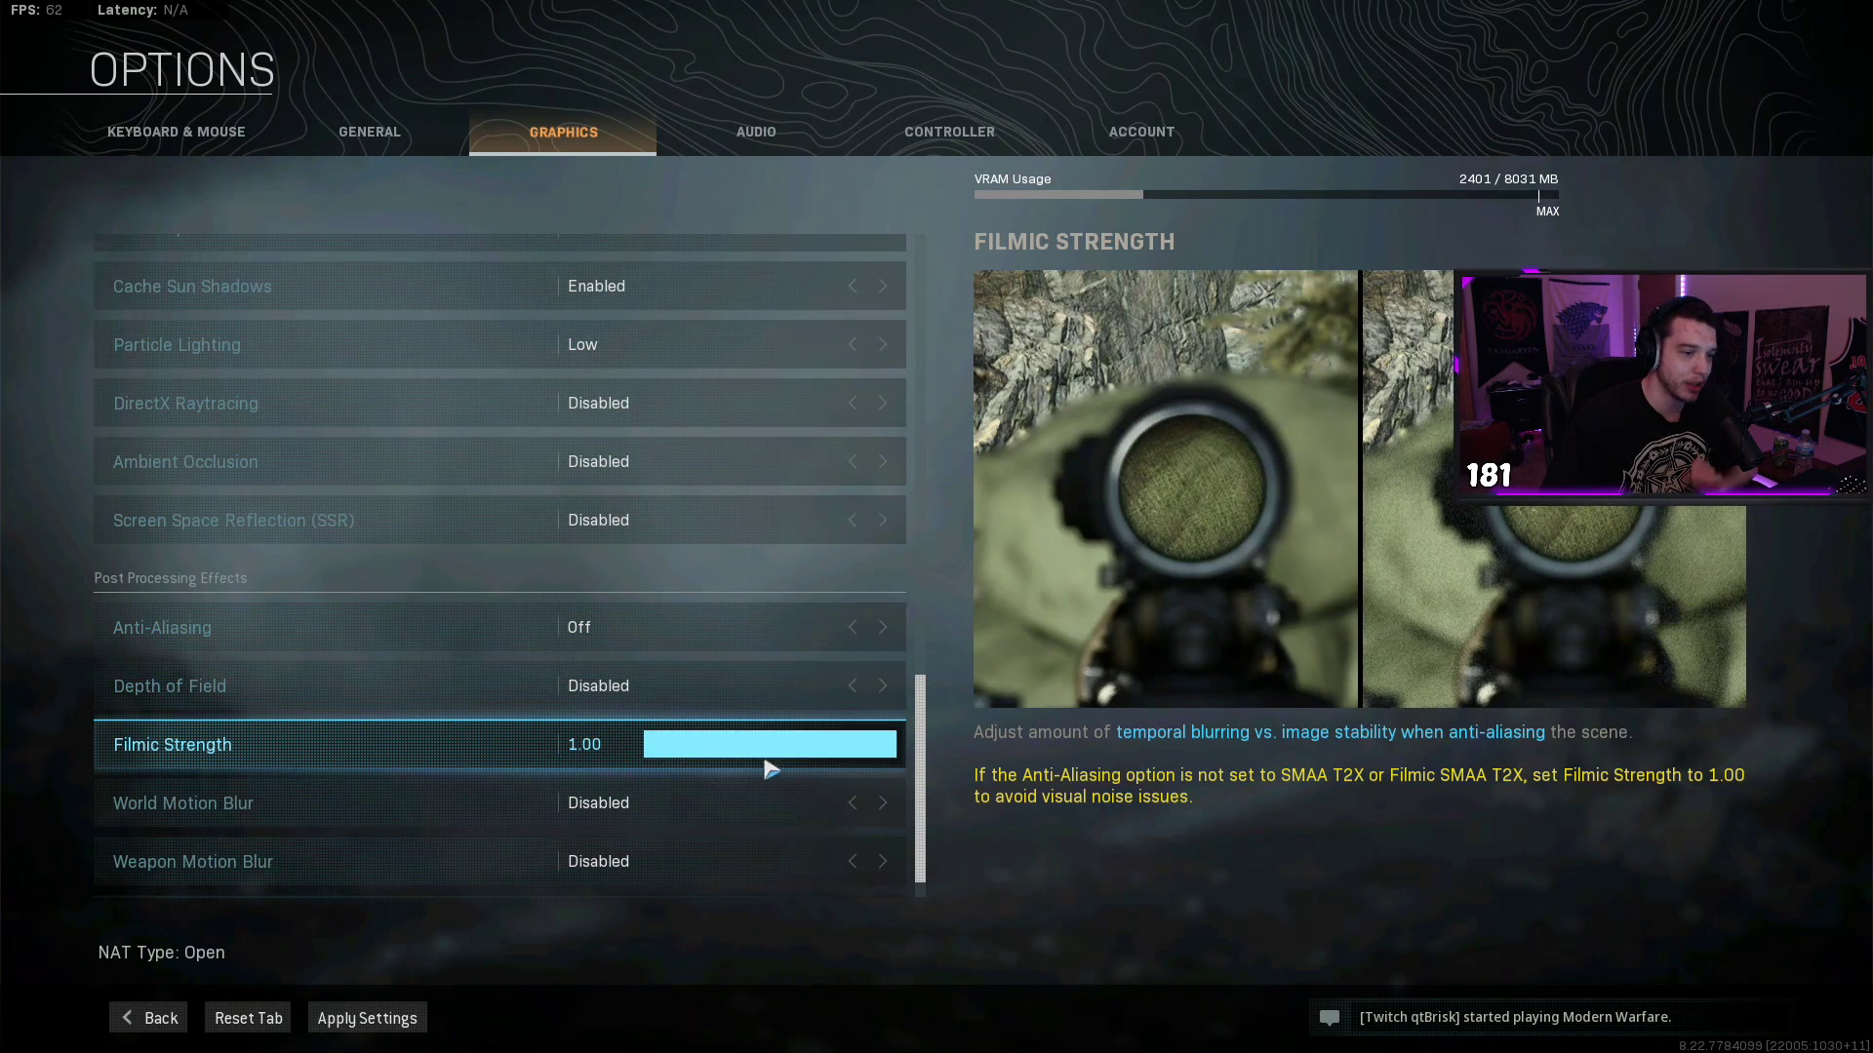
scroll(429, 756, "down", 1)
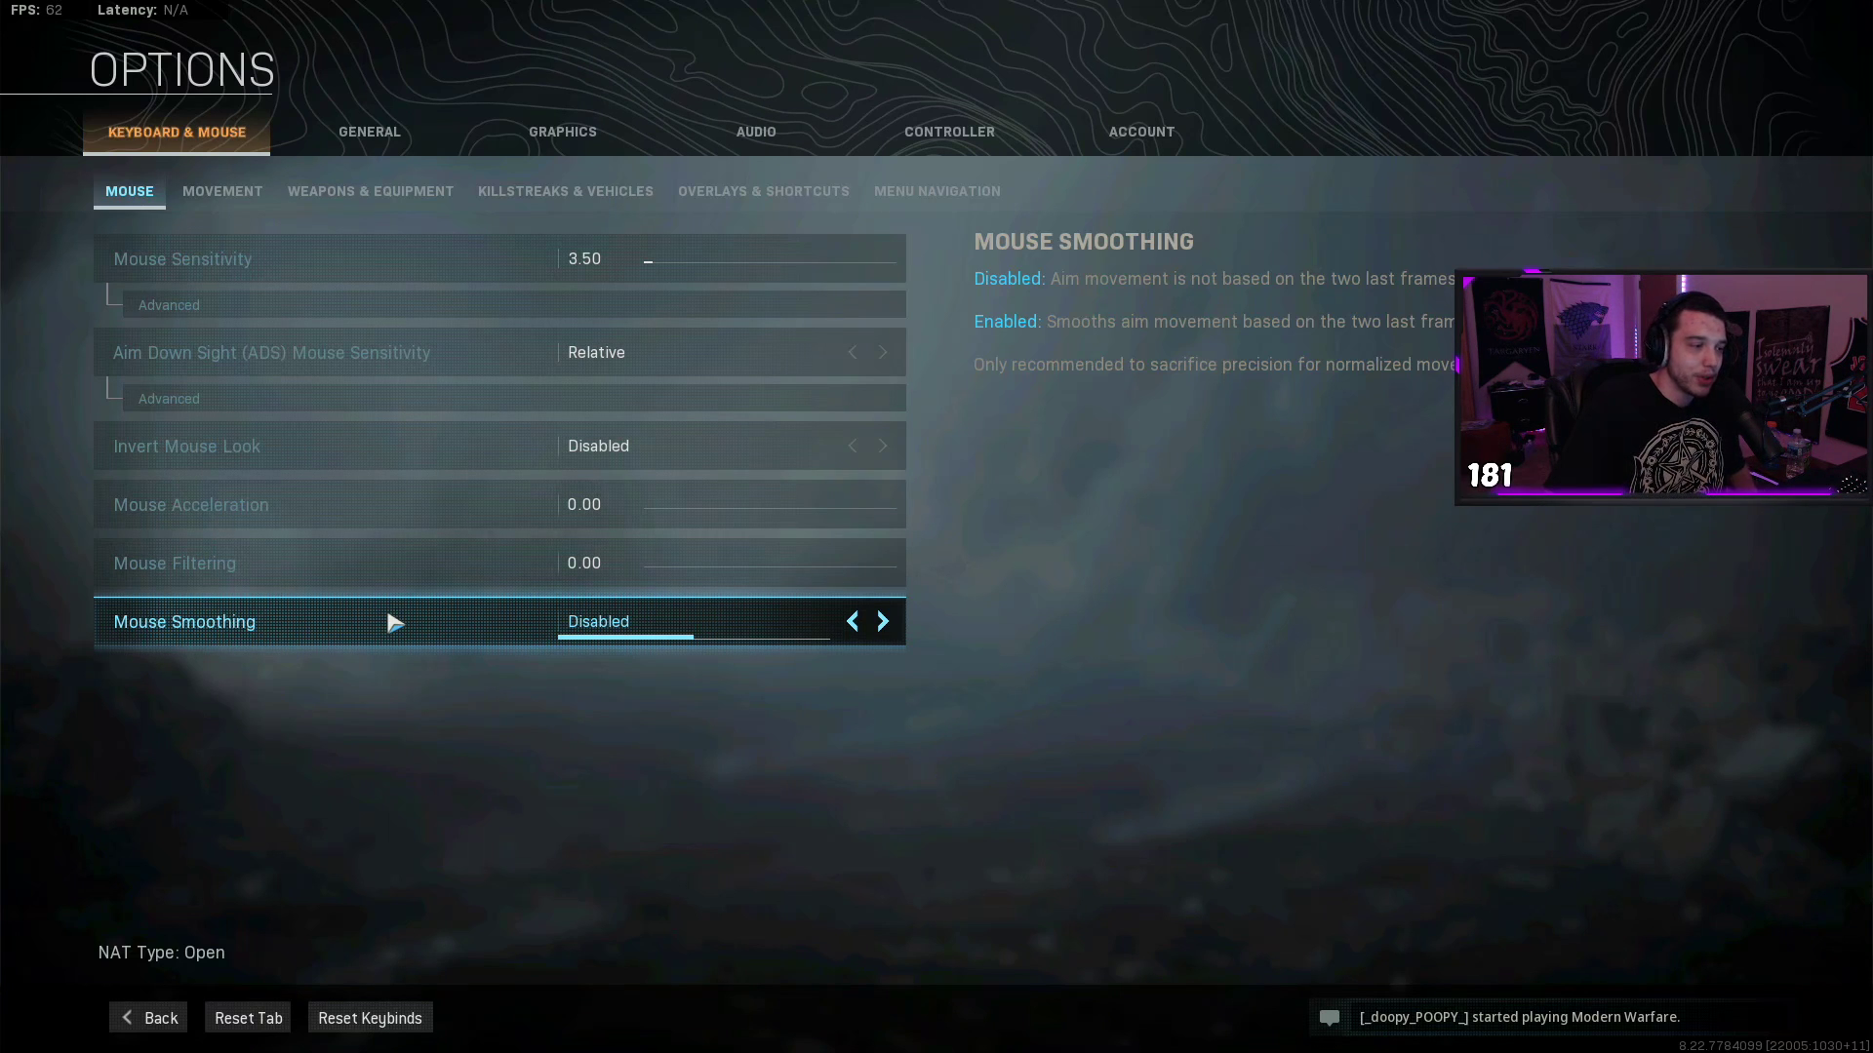
Step: Move from the Mouse sub-tab to the Movement settings
key("e")
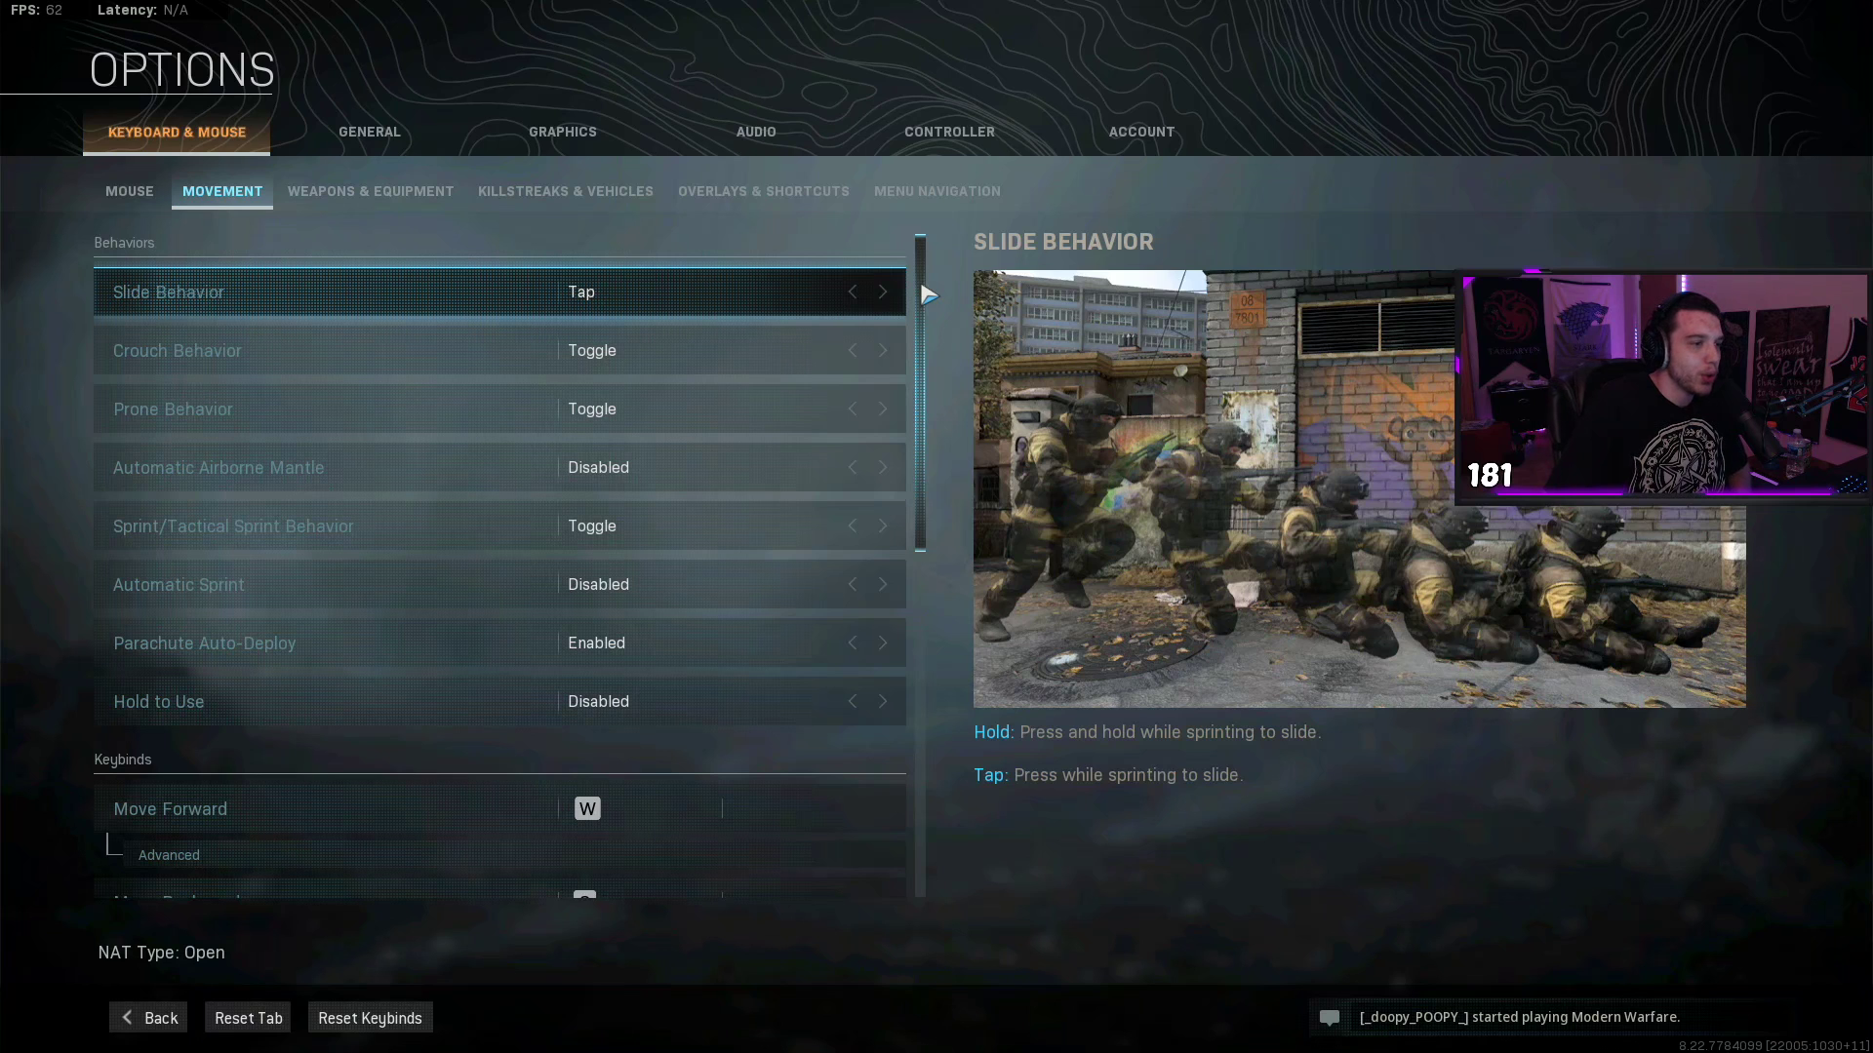
Step: Scroll through the Movement keybinds, then the Weapons & Equipment keybinds
left_click_drag(927, 293, 928, 644)
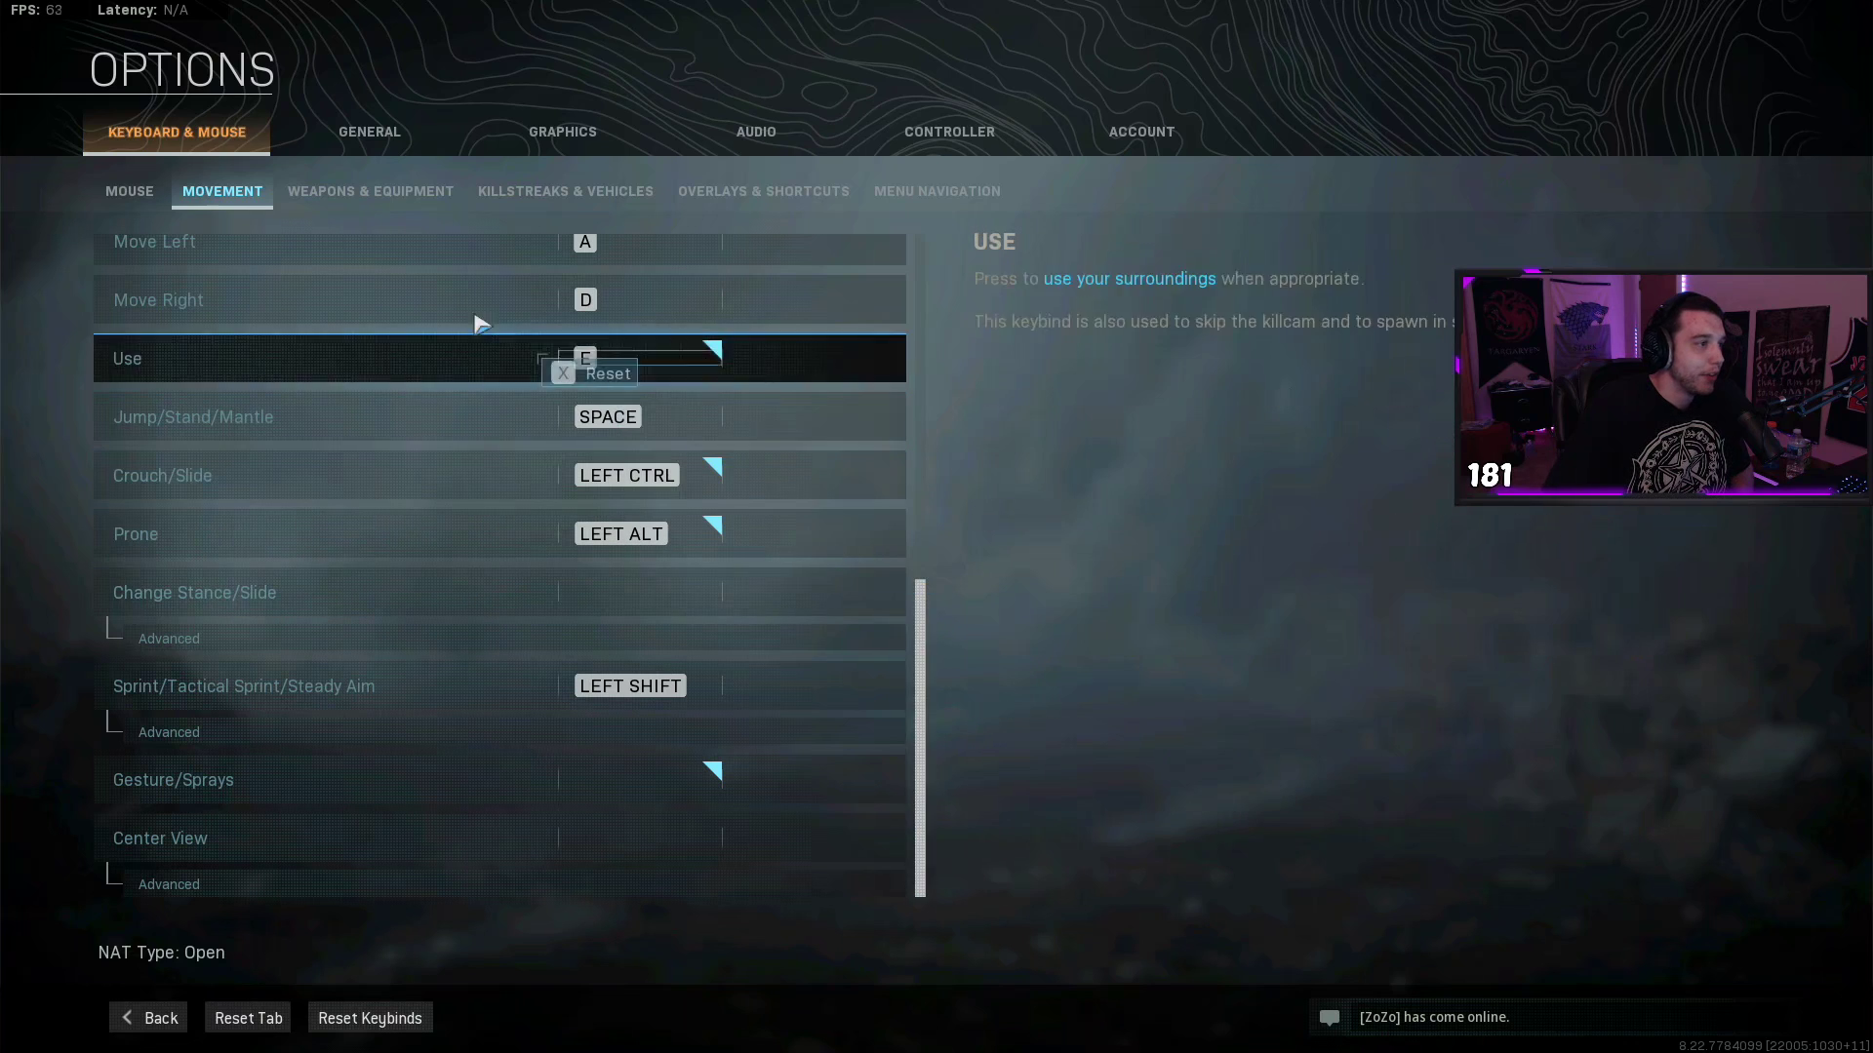
left_click(405, 204)
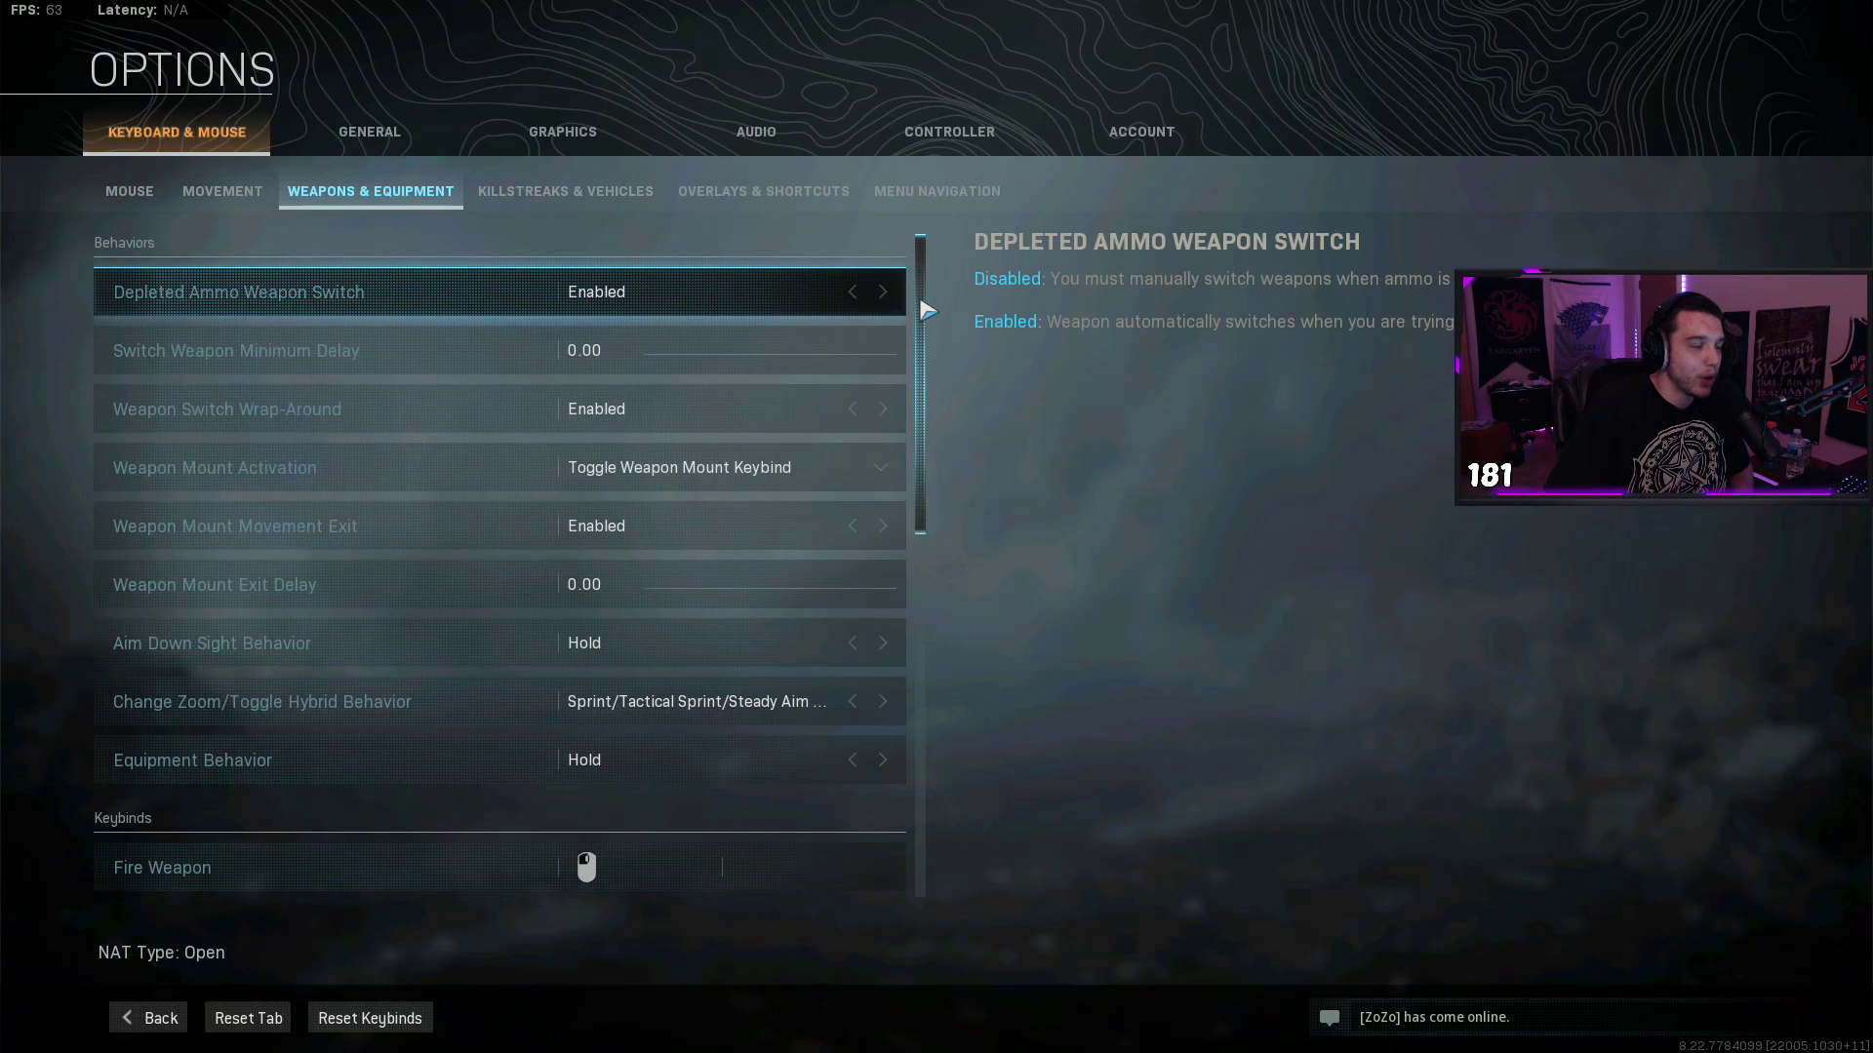
left_click_drag(927, 324, 940, 599)
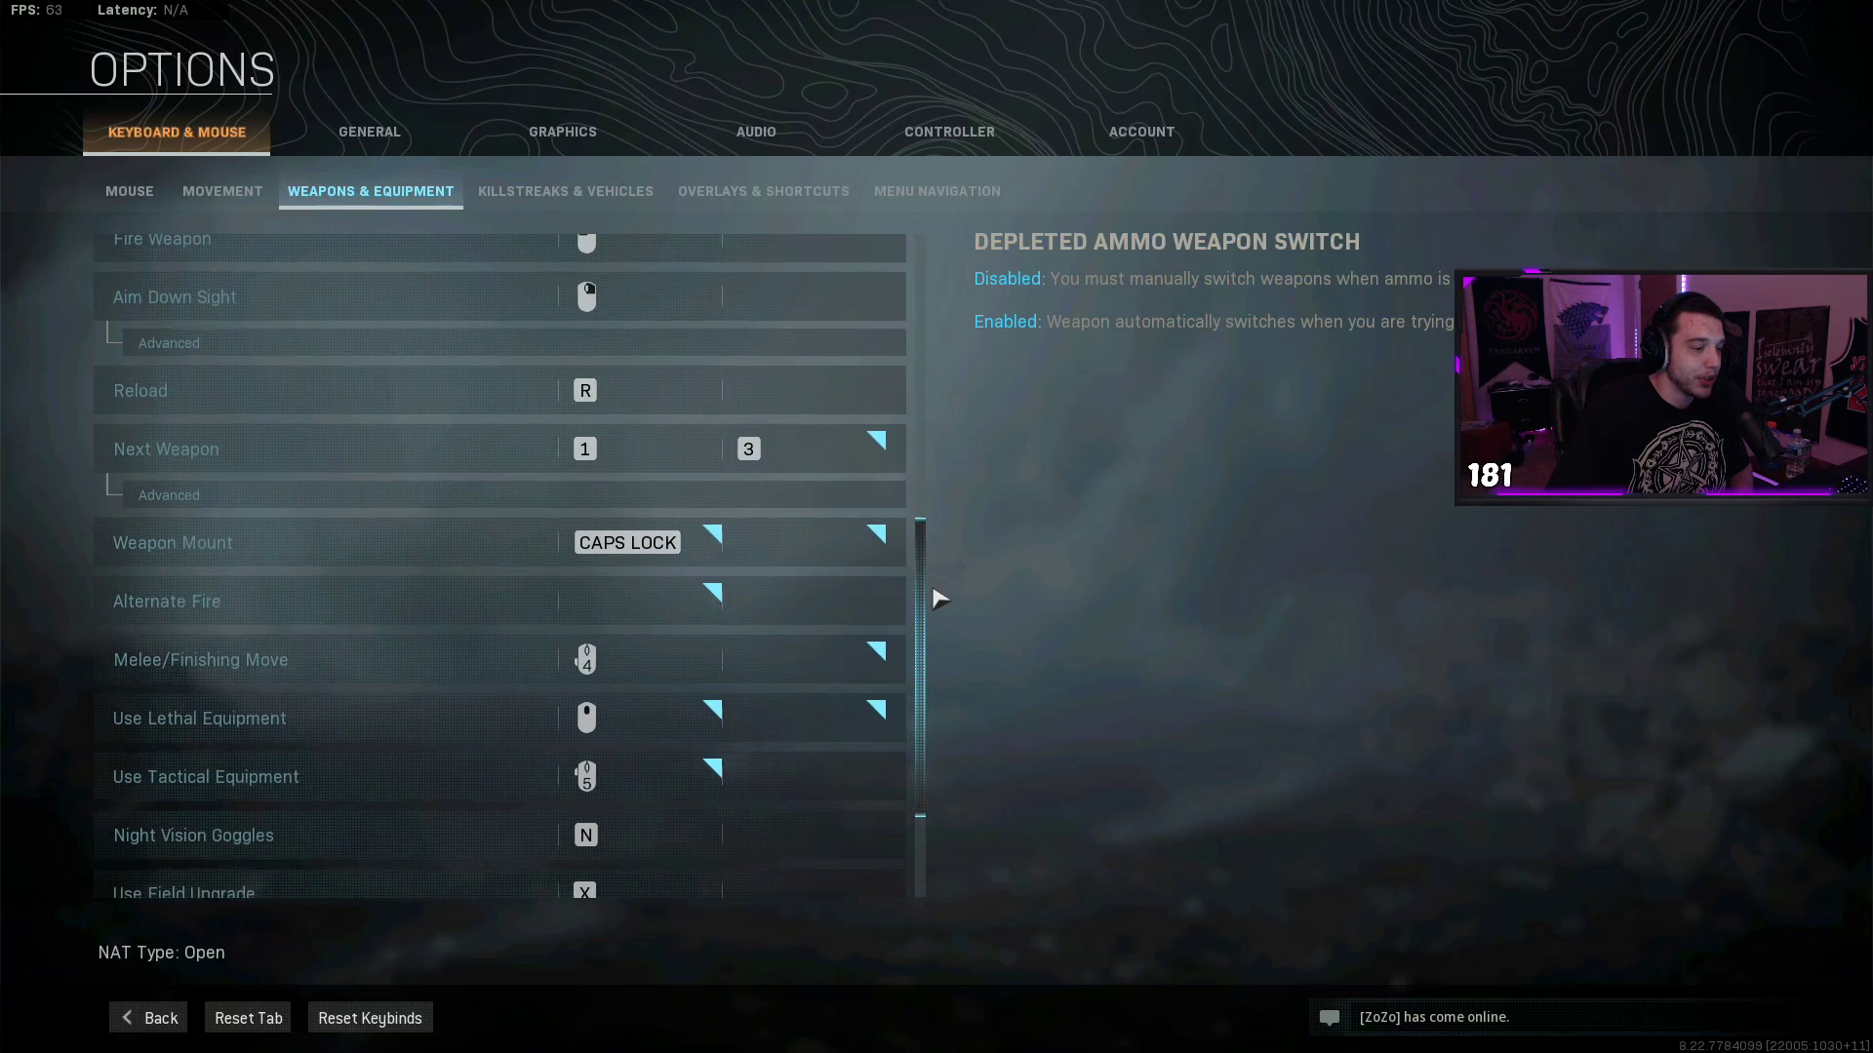
left_click_drag(939, 669, 932, 694)
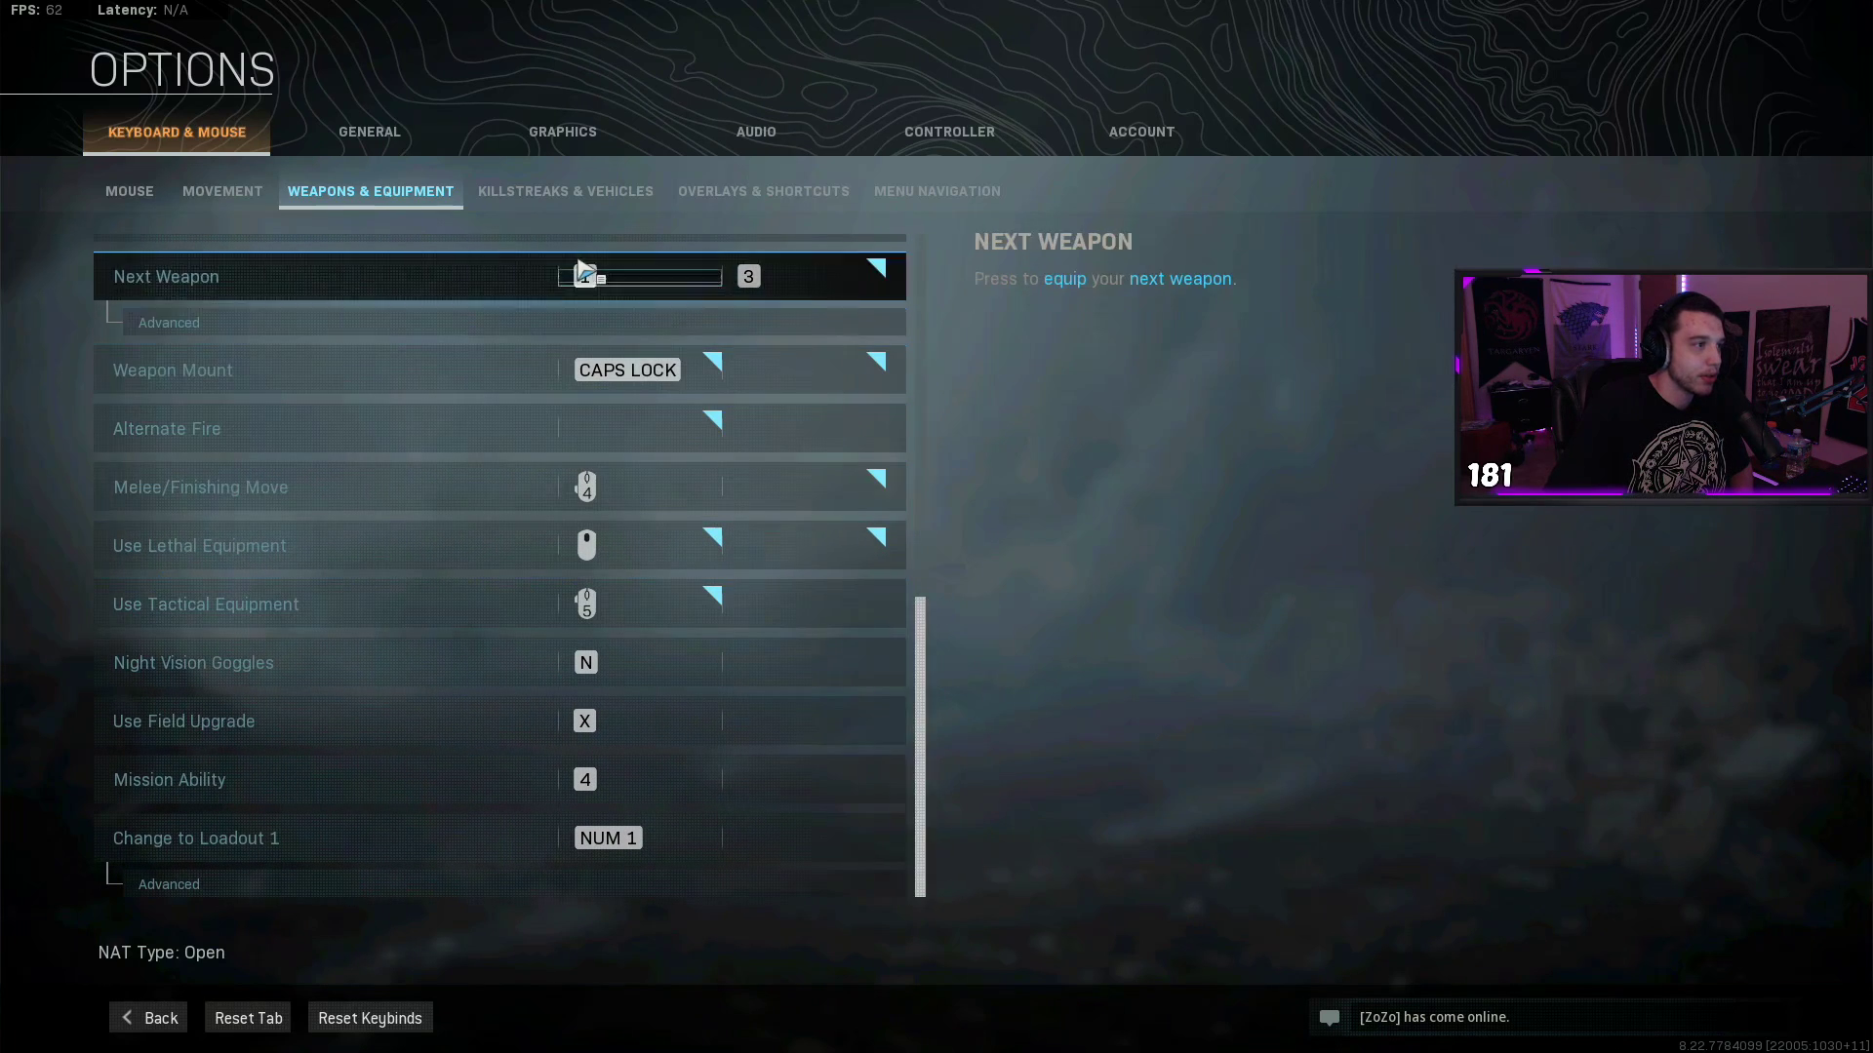
Step: Browse the Killstreaks & Vehicles, Overlays & Shortcuts, and Menu Navigation keybinds
left_click(564, 199)
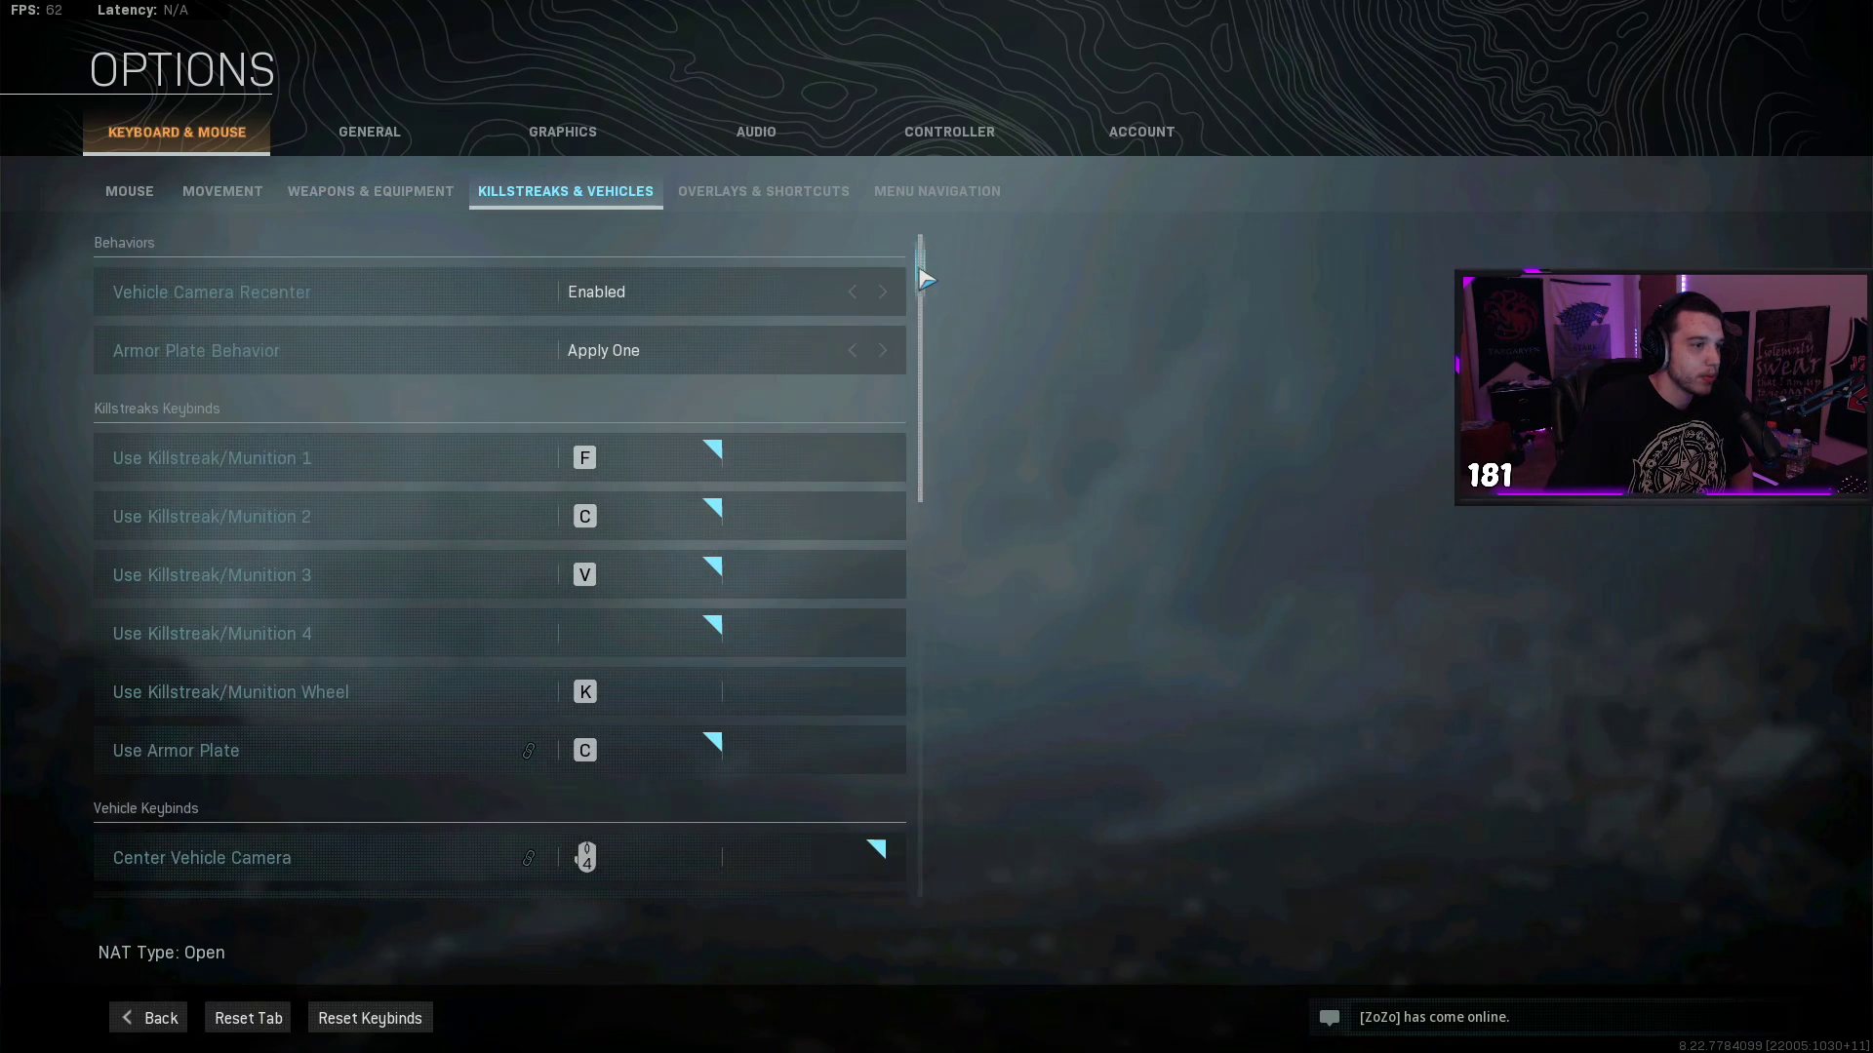
left_click_drag(926, 283, 927, 325)
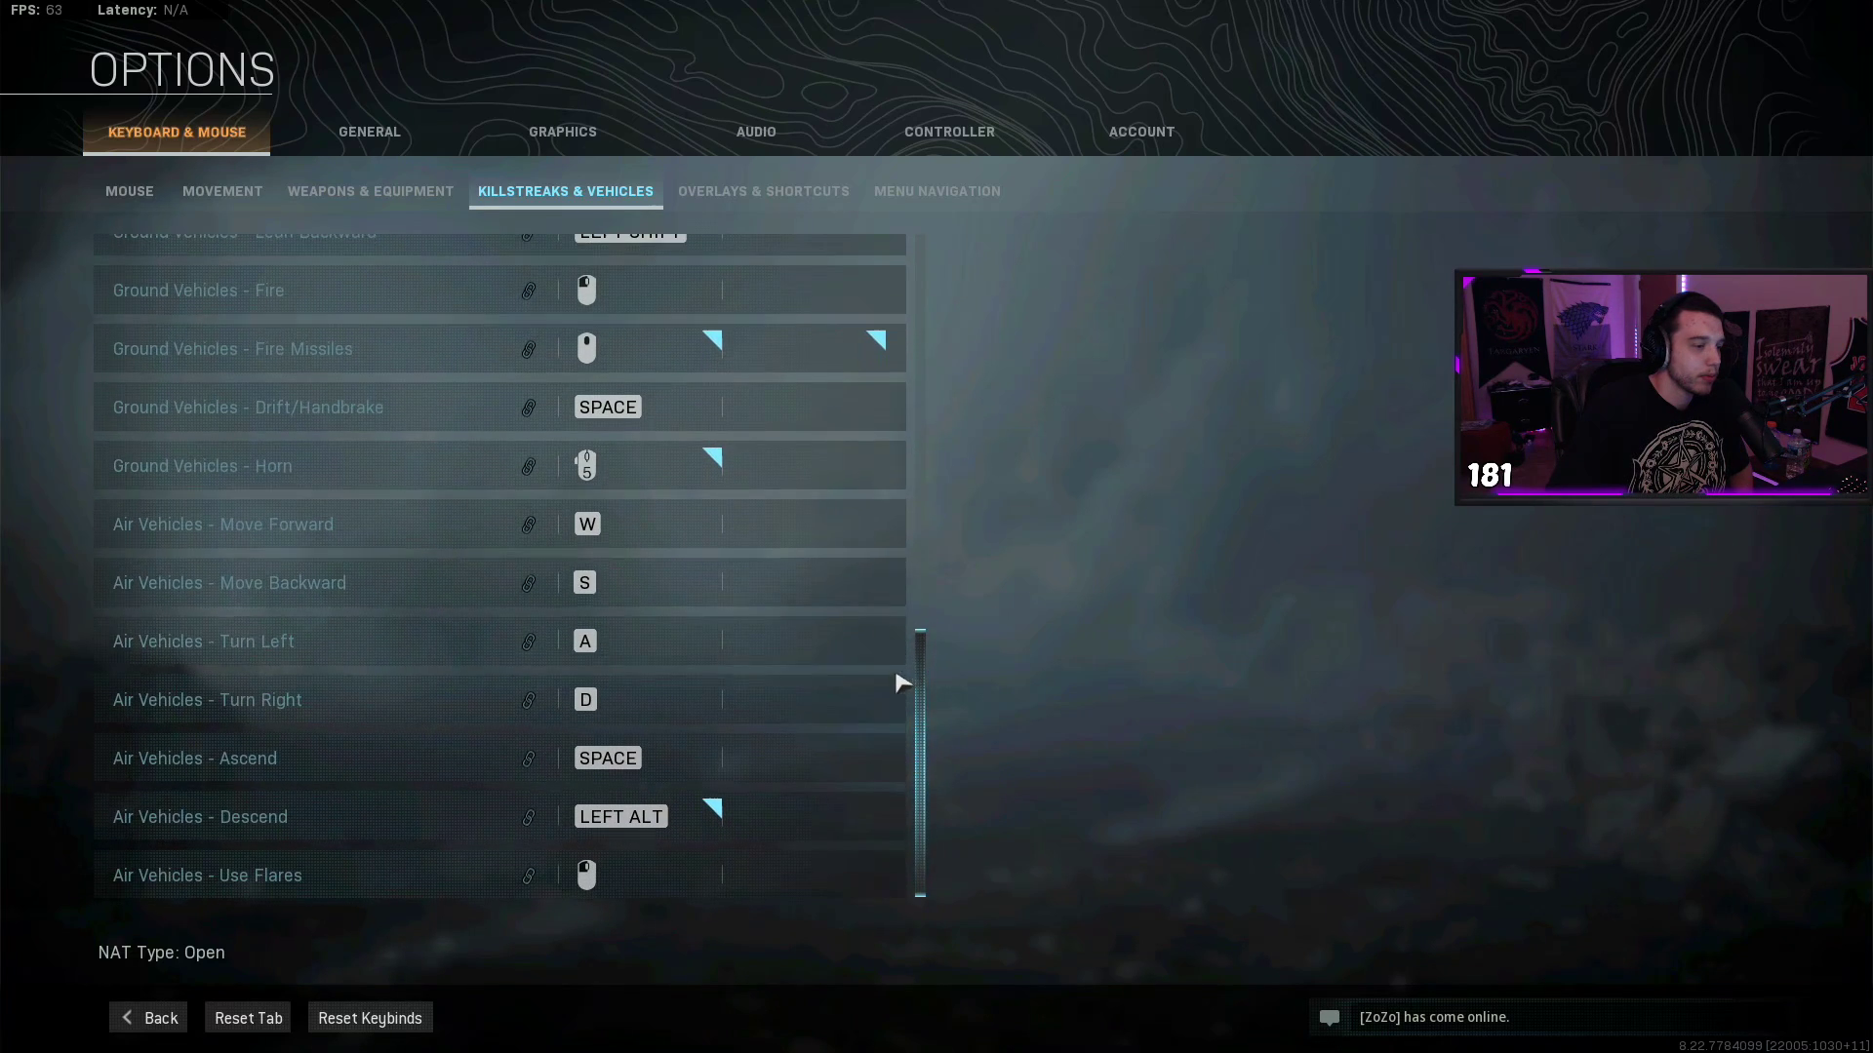
left_click(743, 200)
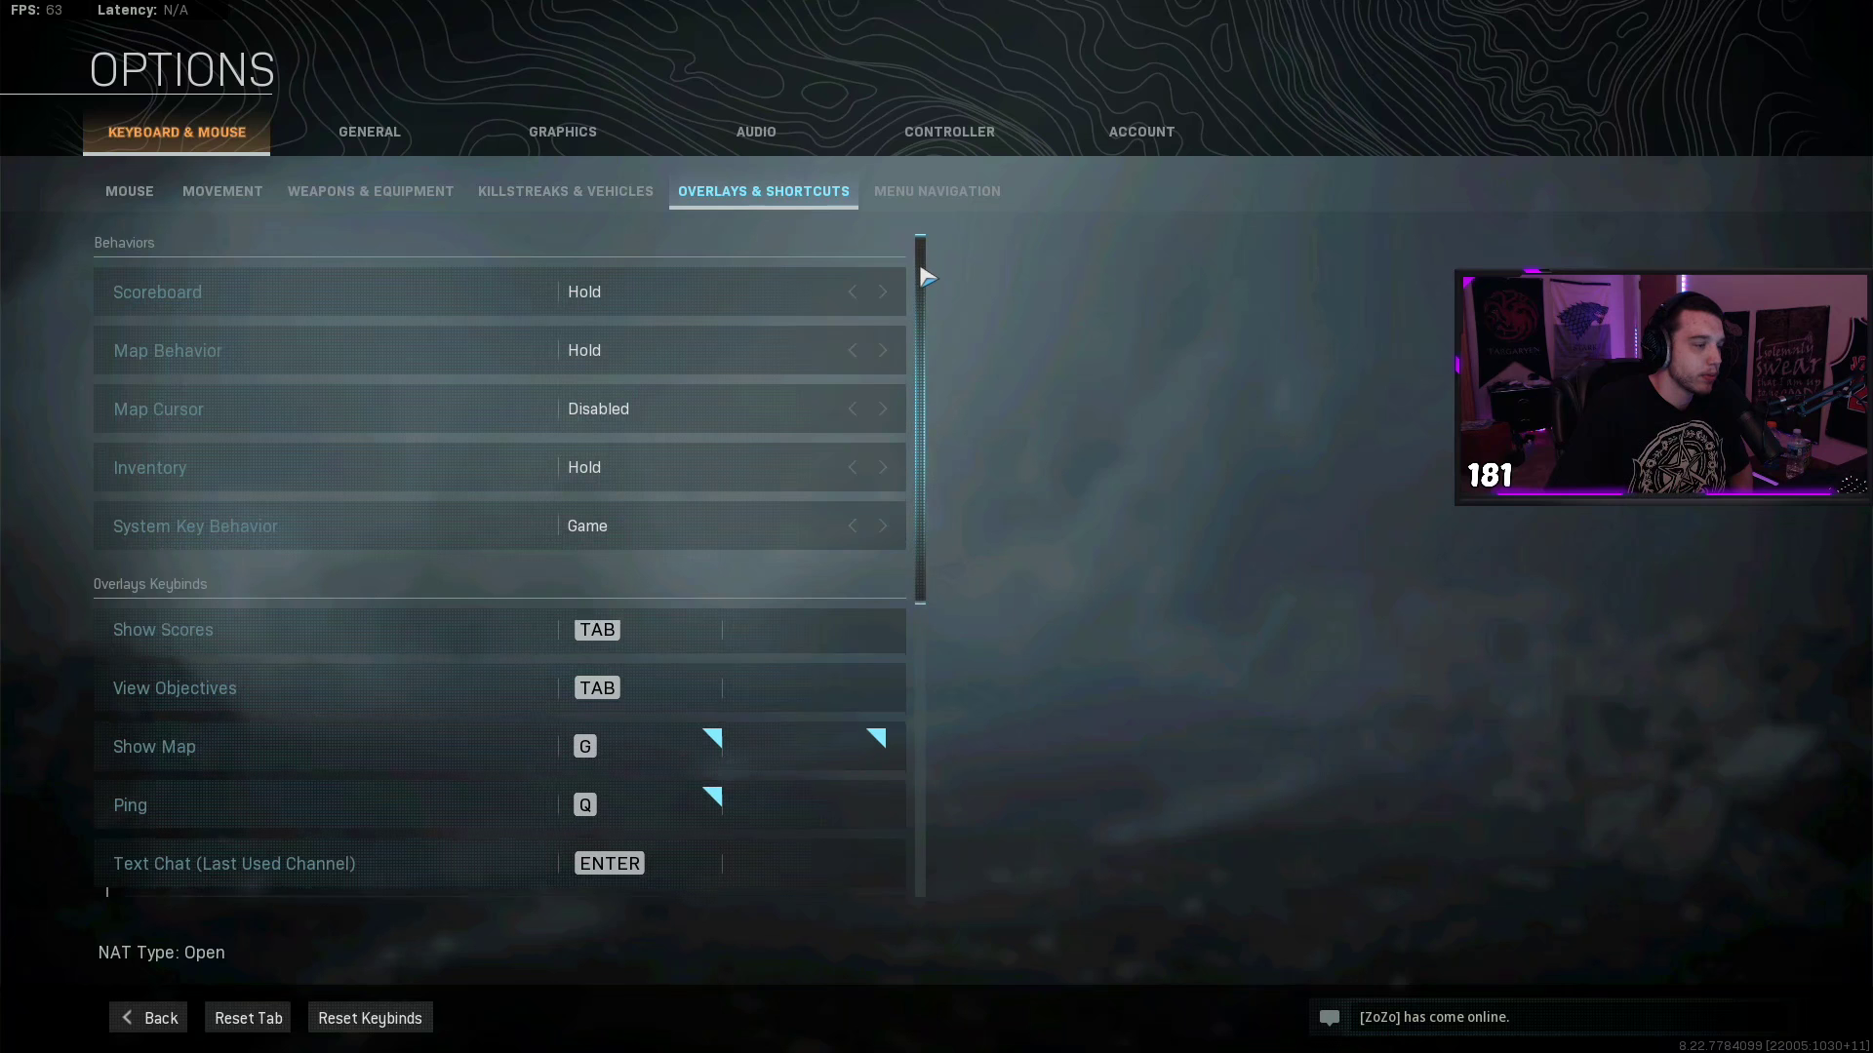
left_click_drag(921, 260, 915, 566)
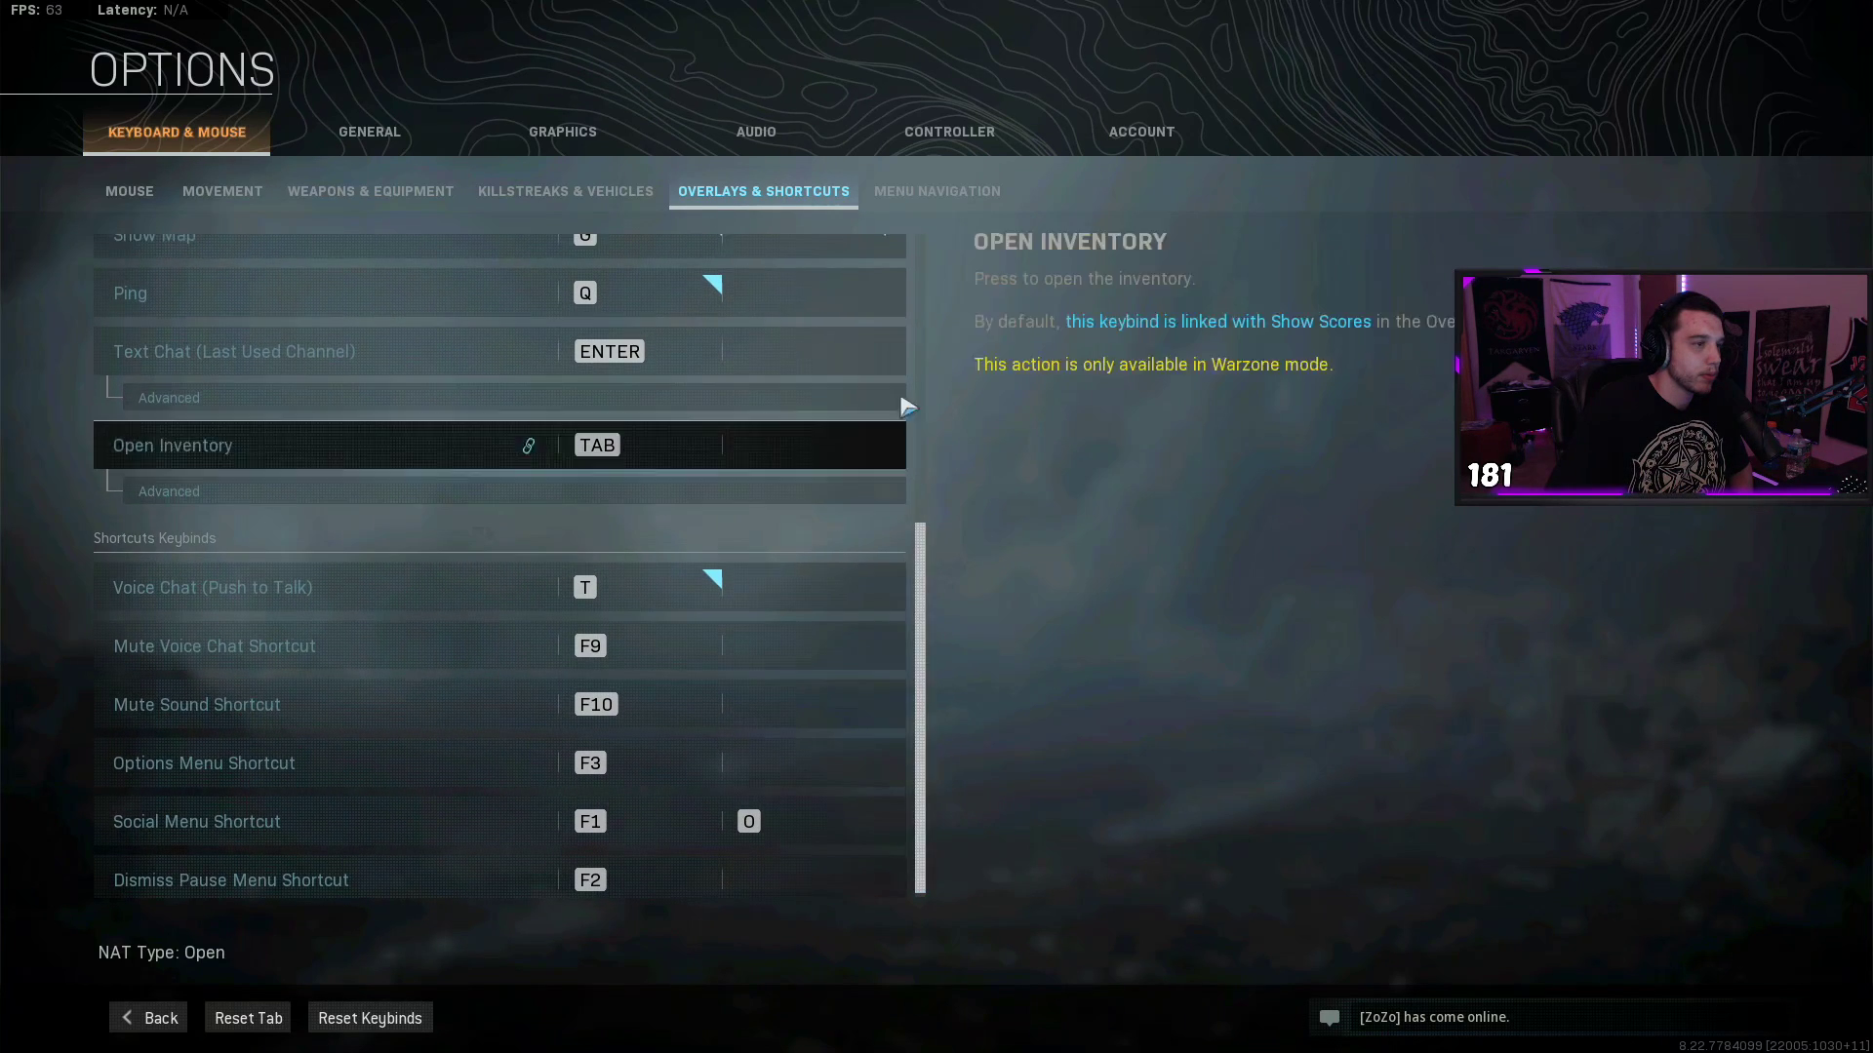
left_click(942, 190)
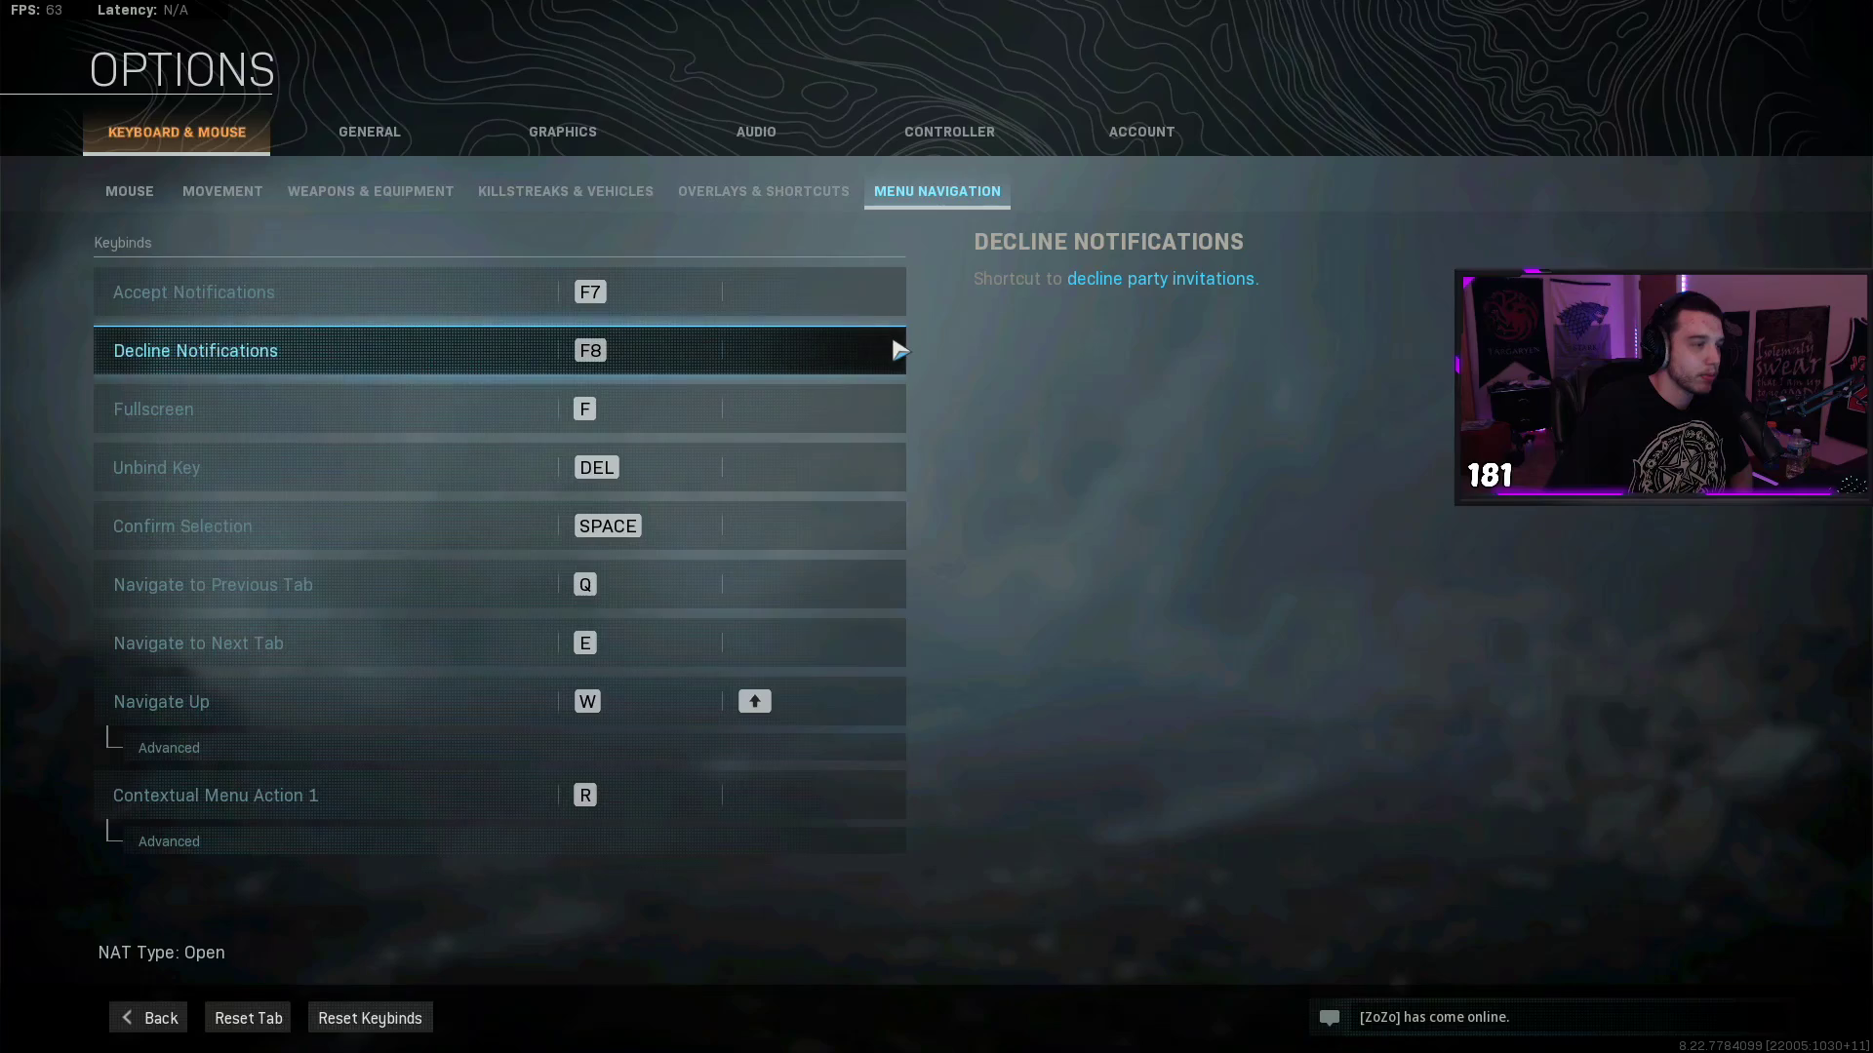